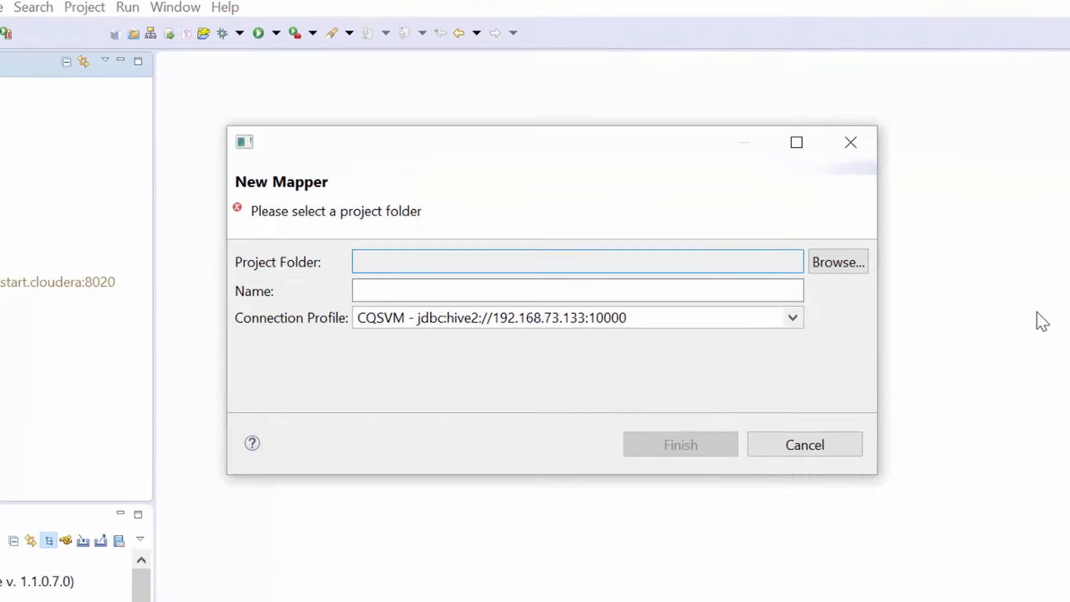
Step: Set the new mapper's project folder to Mappings inside the BDI project
left_click(822, 259)
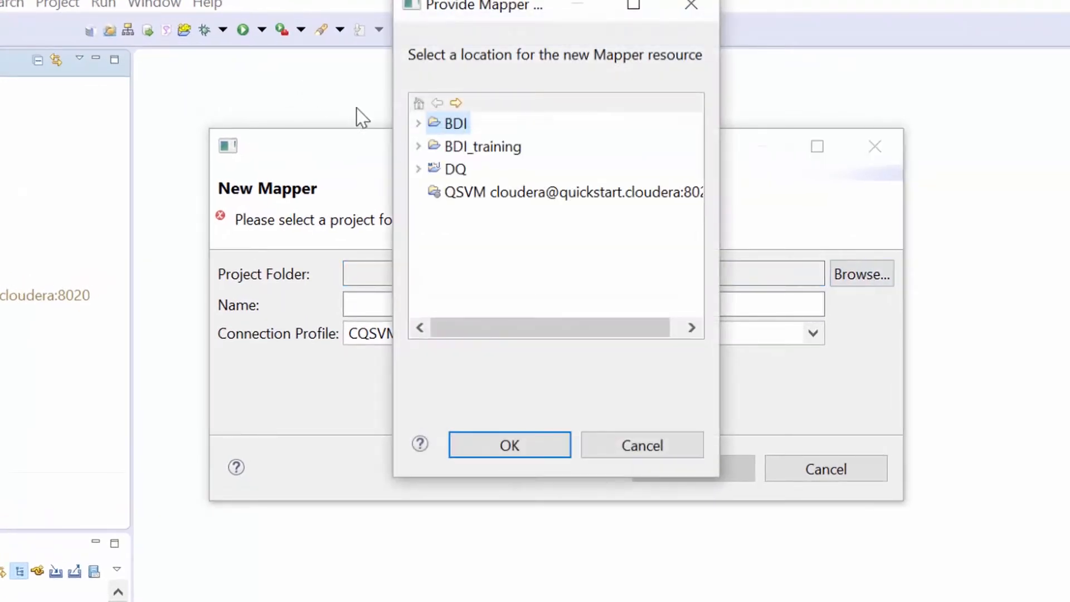
left_click(418, 124)
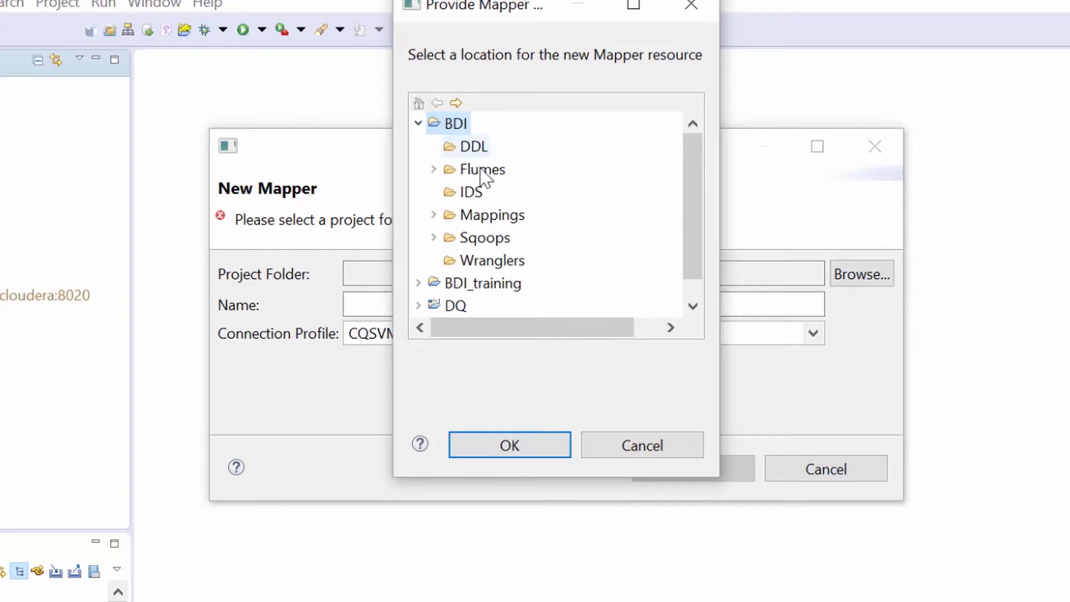
left_click(492, 215)
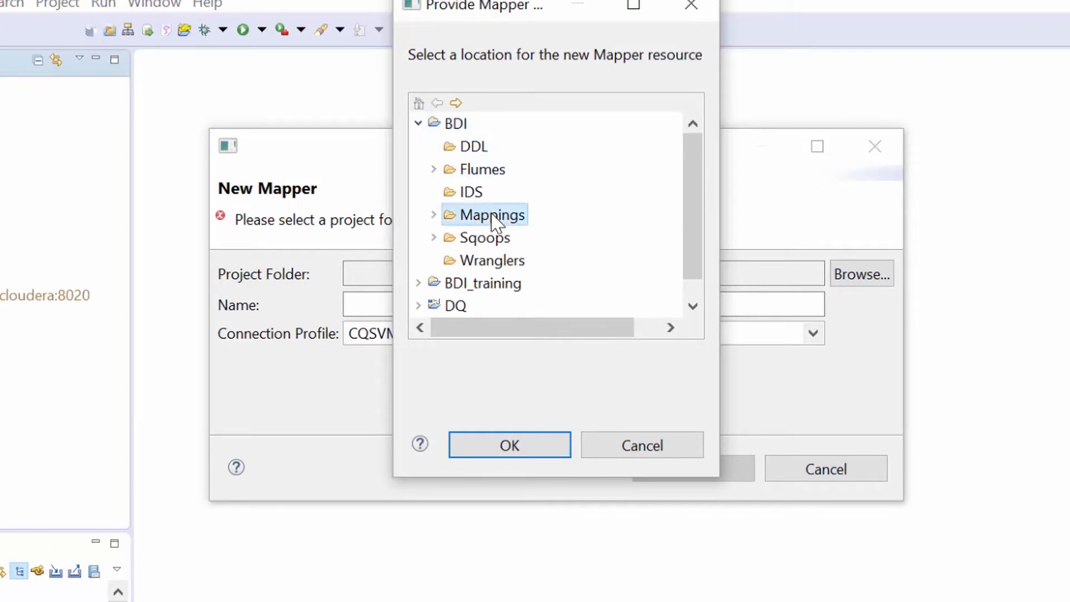
left_click(505, 445)
Step: Name the mapper Map_sales, keep the CQSVM connection profile, and create it
left_click(430, 308)
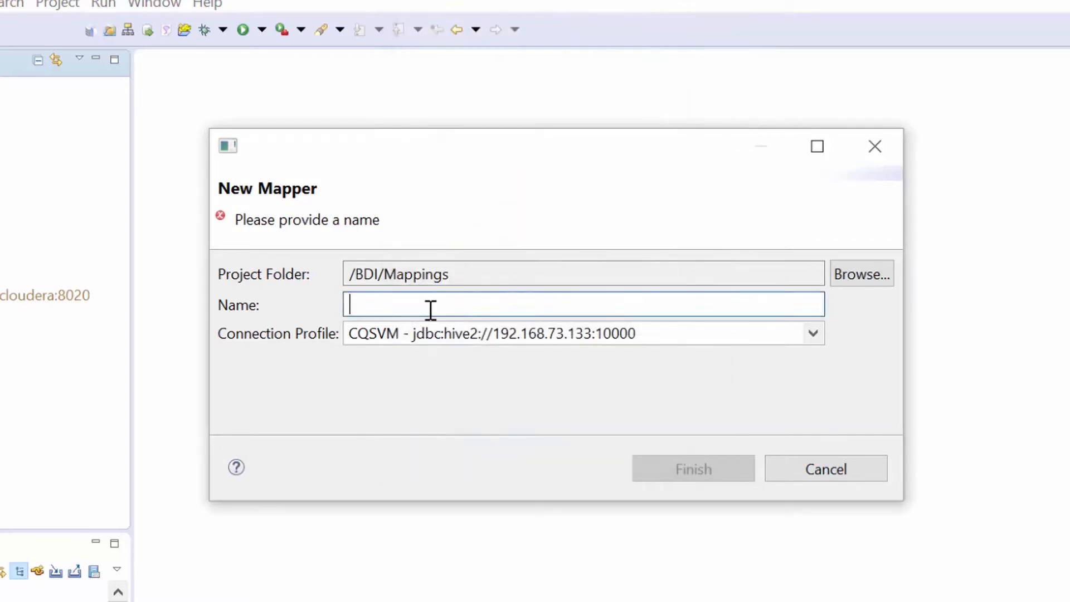
type("Mapper")
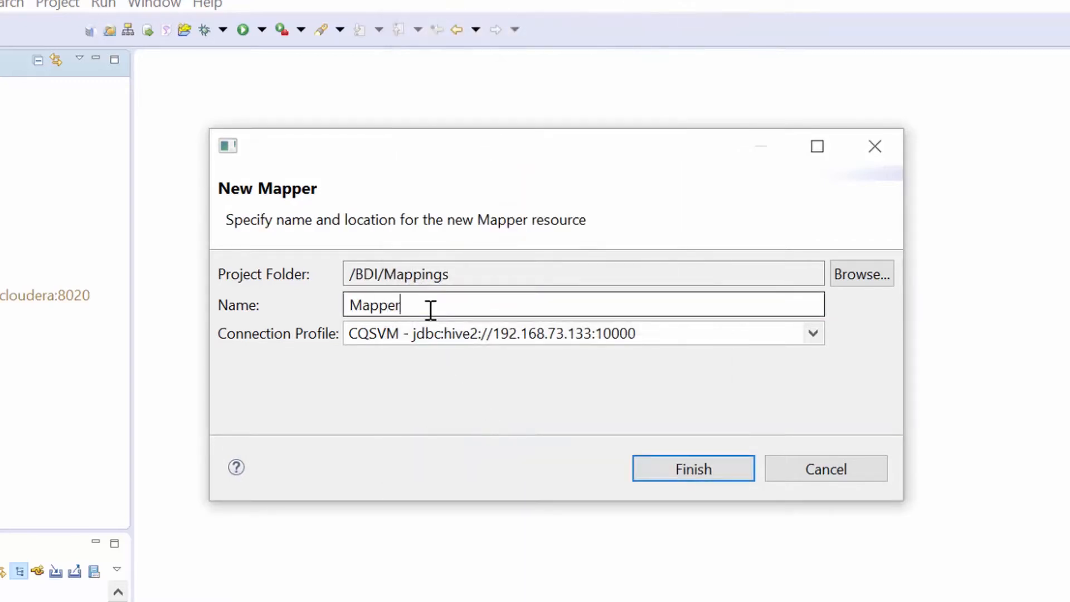
key("BackSpace")
key("BackSpace")
key("BackSpace")
type("_sales")
left_click(564, 334)
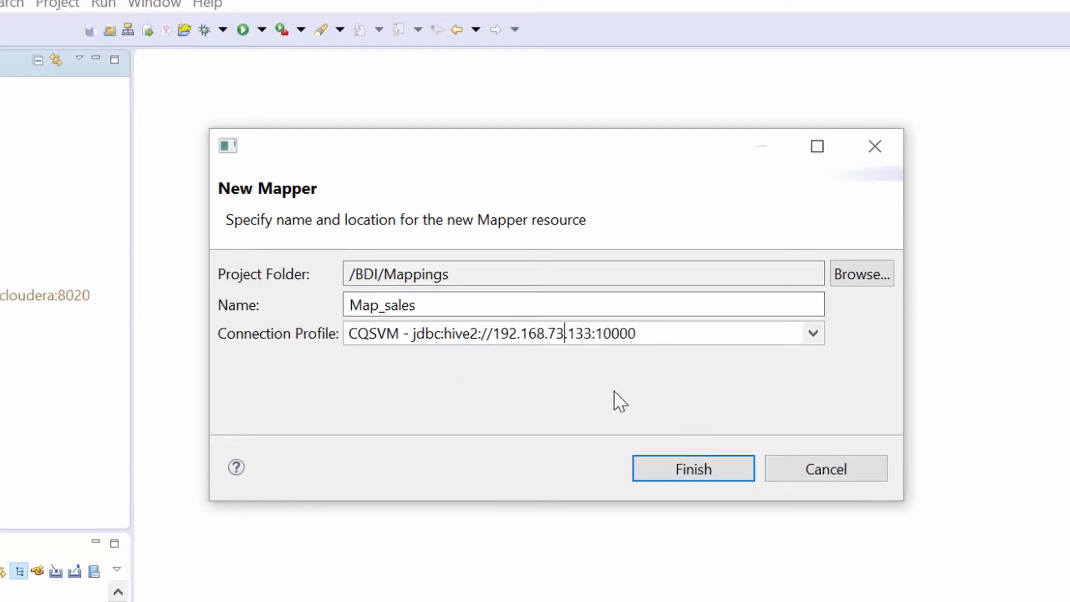
left_click(692, 469)
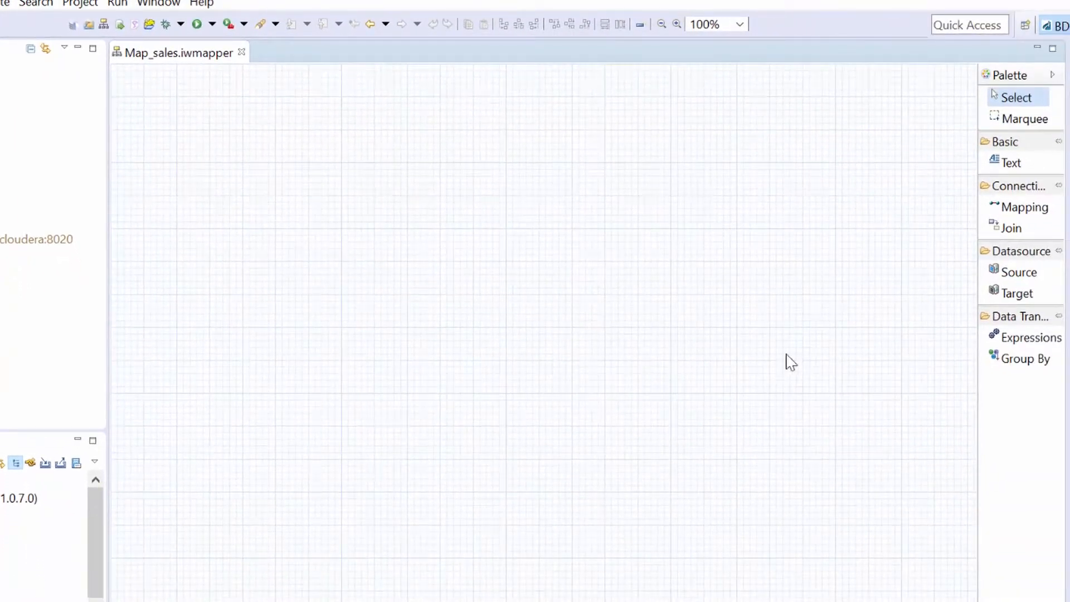
Step: Add the sales_weather table sales_data with all its columns as a source, and position it on the left side of the canvas
left_click(1017, 272)
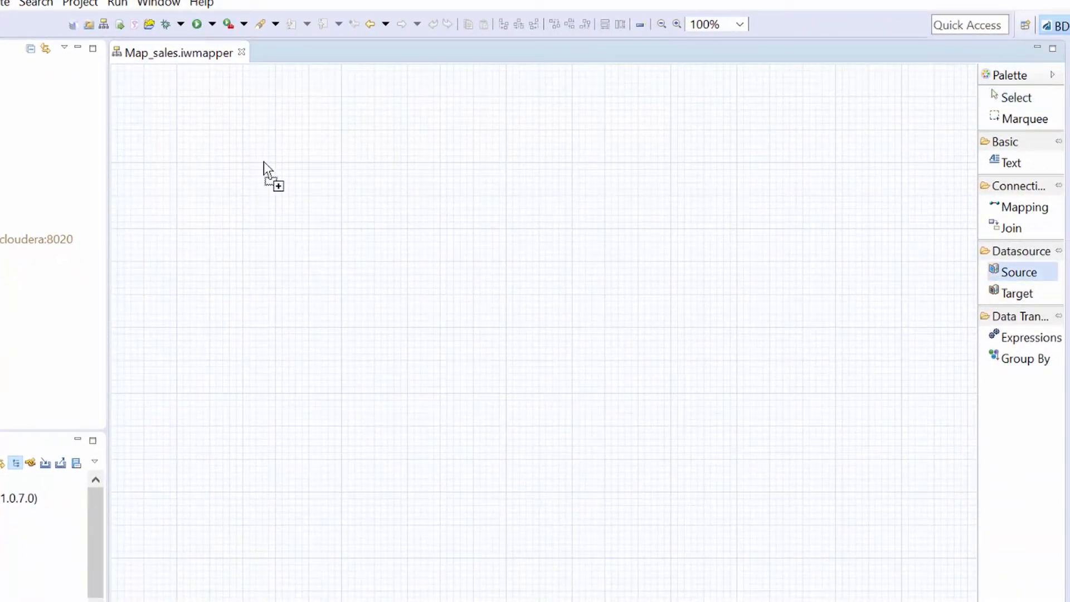
left_click(236, 146)
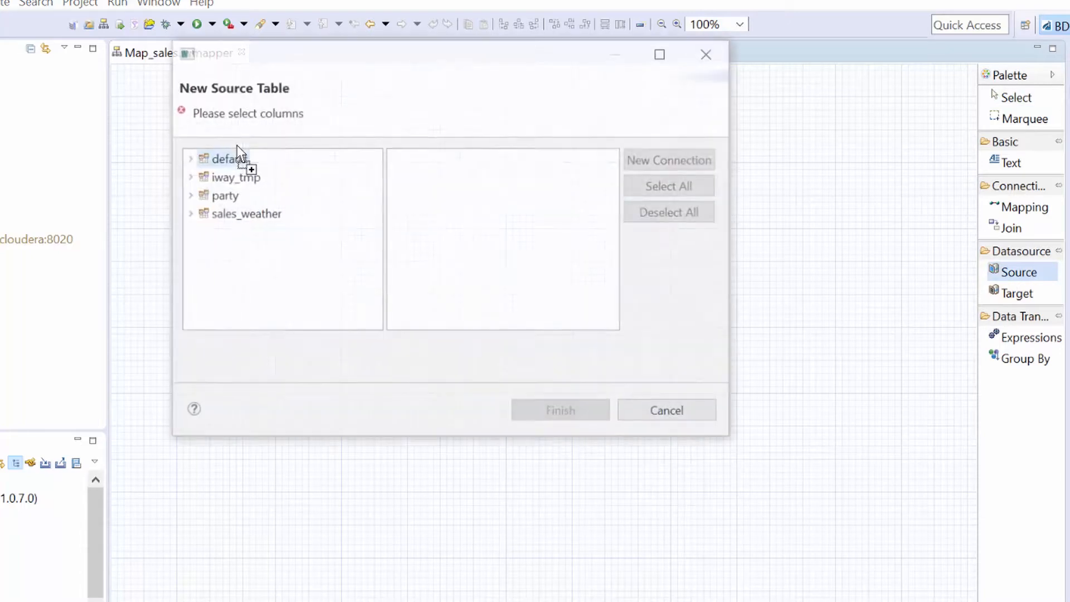
left_click(189, 215)
left_click(237, 233)
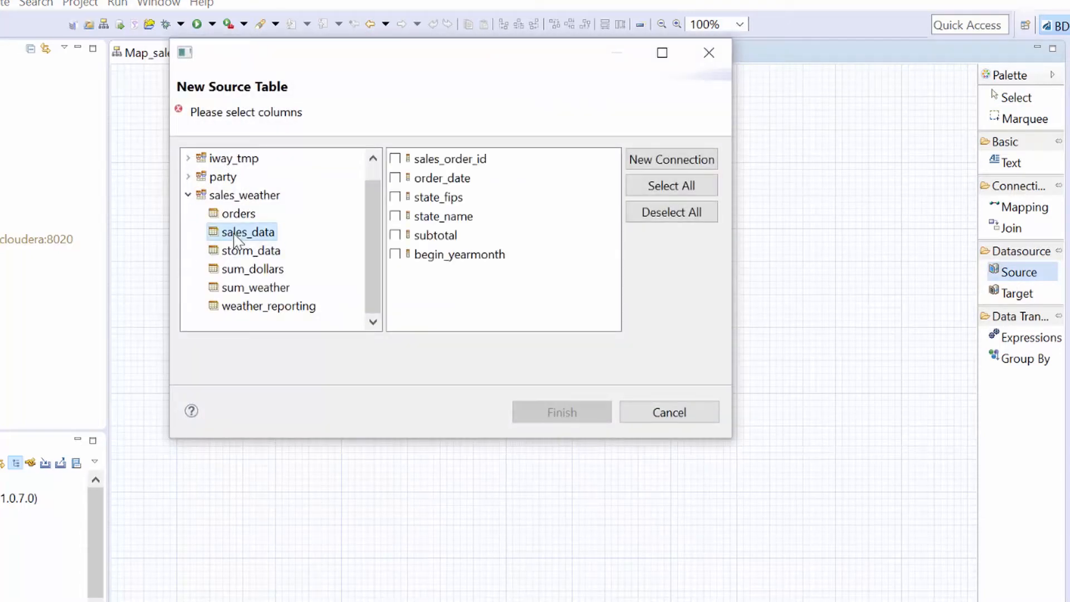
left_click(663, 191)
left_click(558, 413)
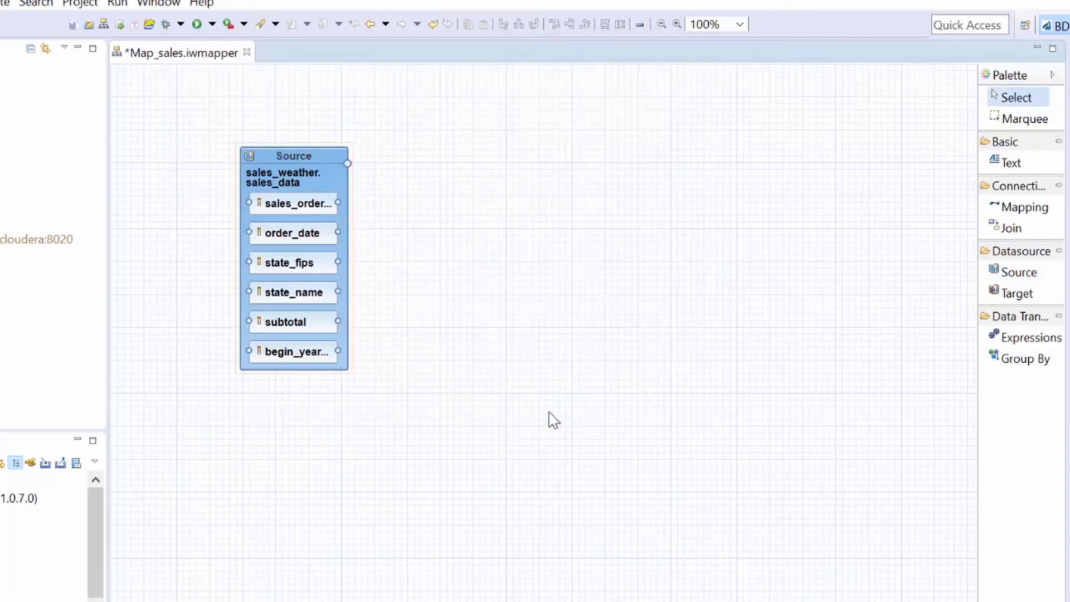
left_click_drag(282, 146, 238, 156)
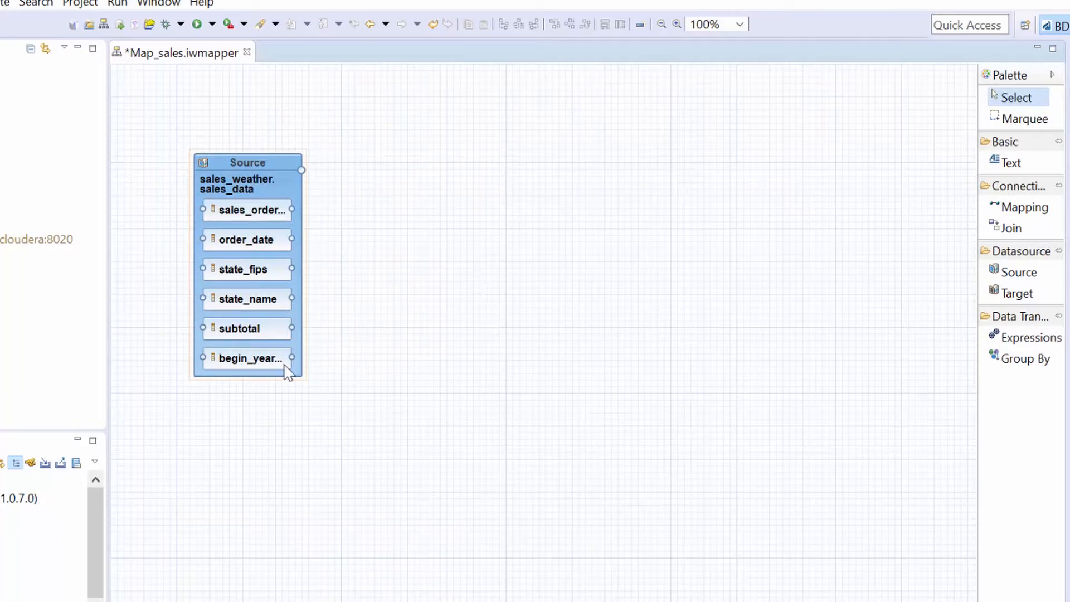
mouse_move(289, 368)
Step: Place an Expressions object to the right of the source table and map the whole sales_data source to it
left_click(1030, 338)
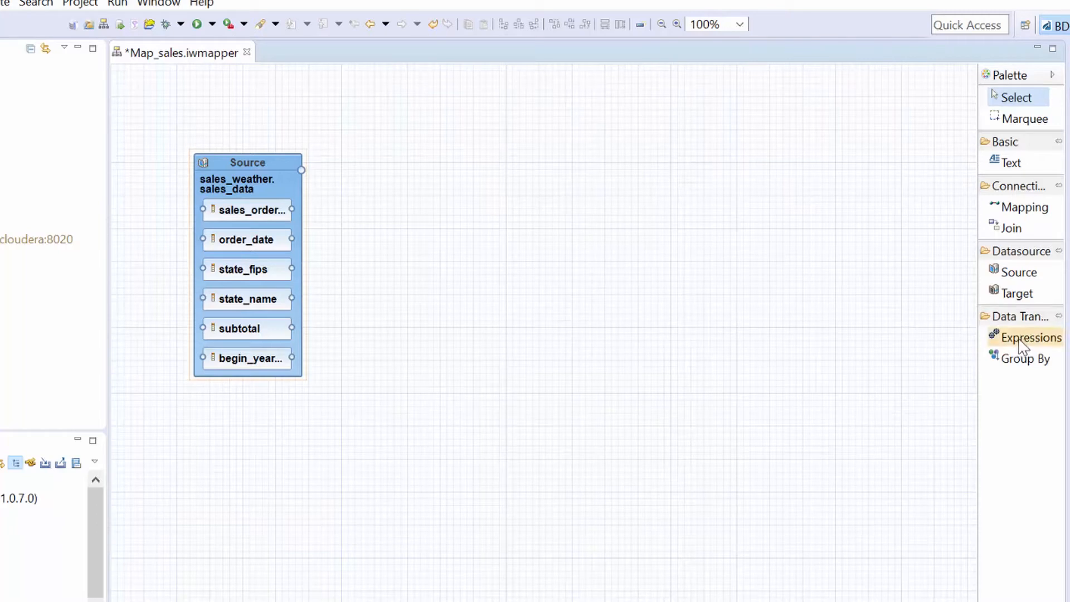
left_click(489, 146)
left_click_drag(524, 157, 449, 149)
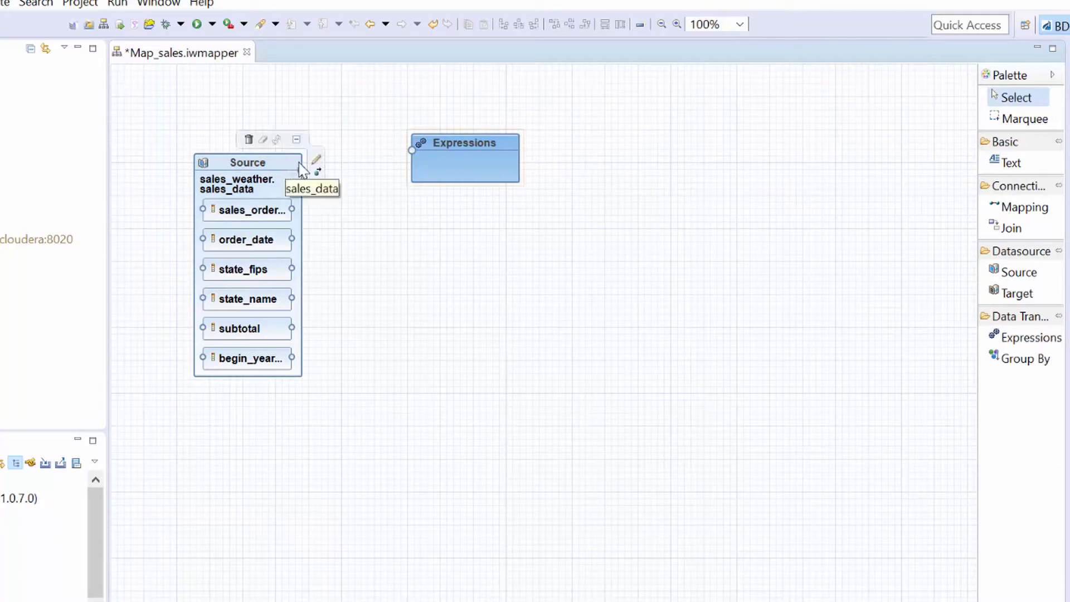
left_click_drag(315, 172, 470, 164)
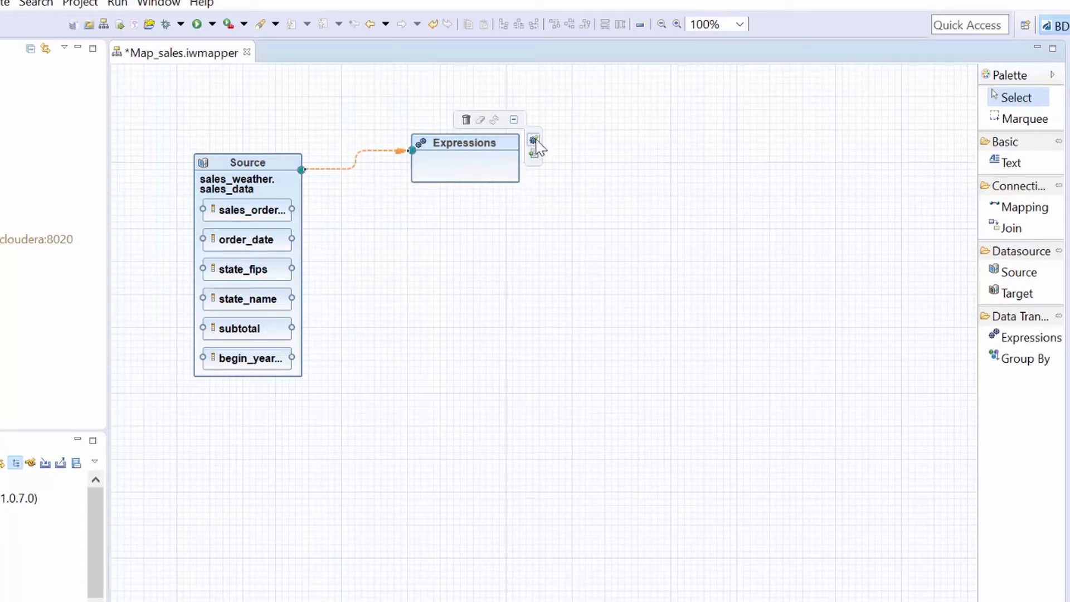
Step: Add the HIVE expression sum(sales_weather.sales_data.subtotal) to the Expressions object
left_click(535, 140)
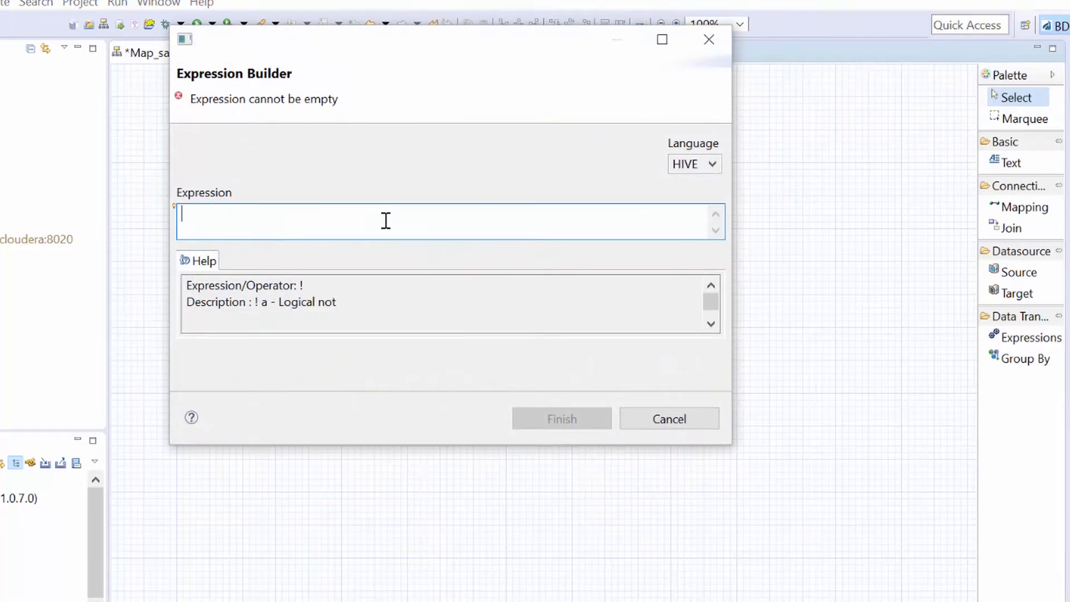
type("sum(")
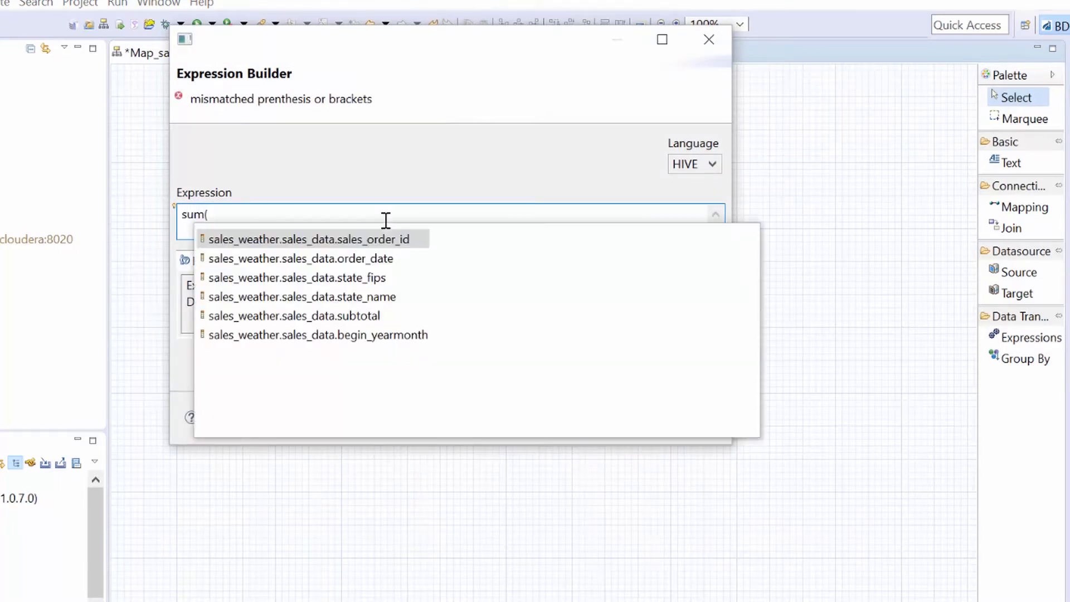
double_click(341, 316)
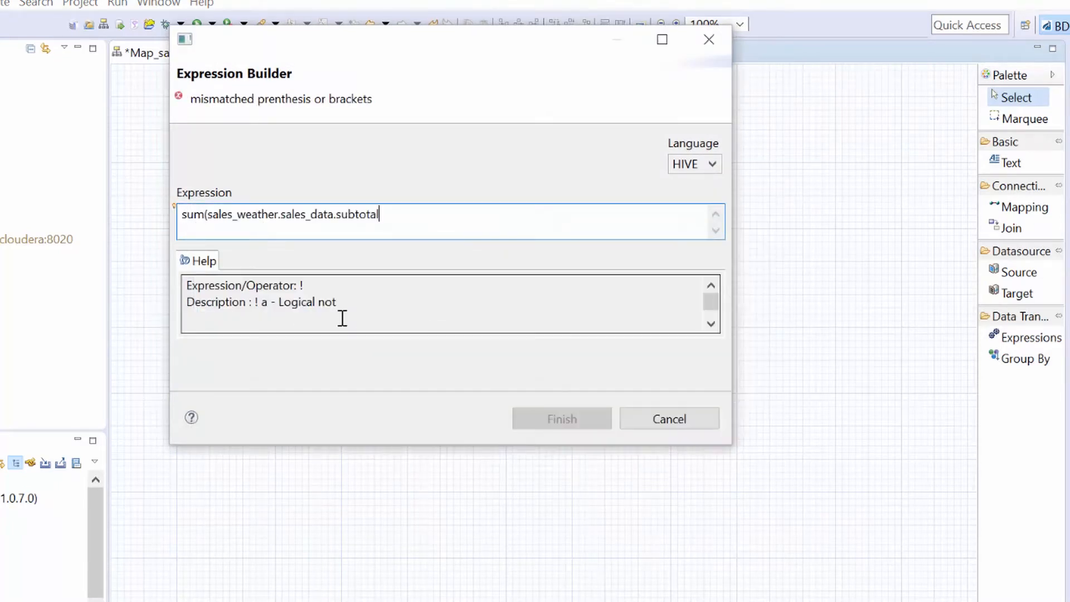
type(")")
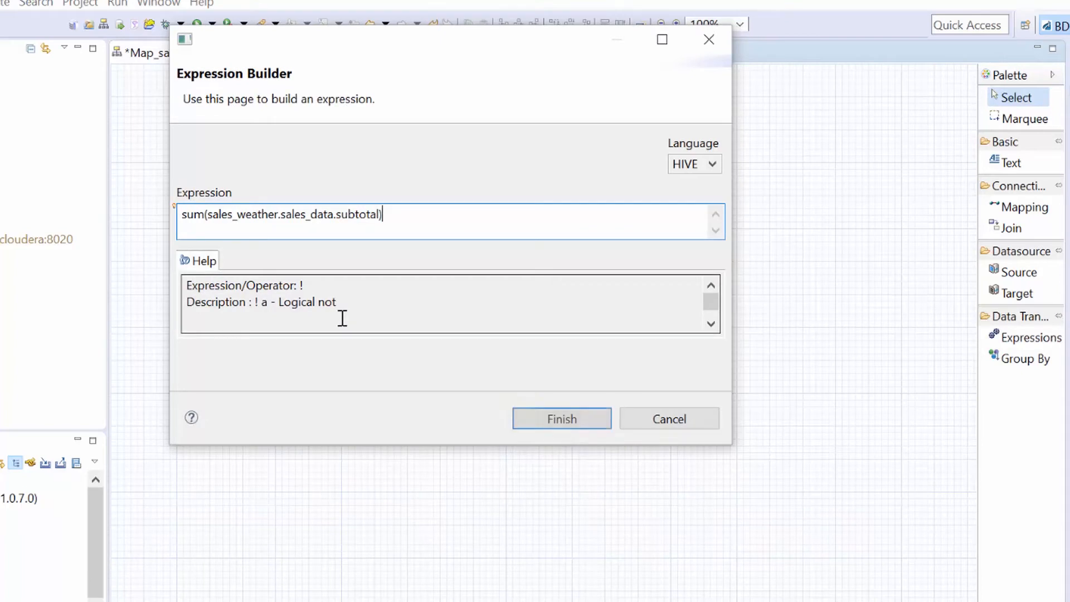
left_click(520, 421)
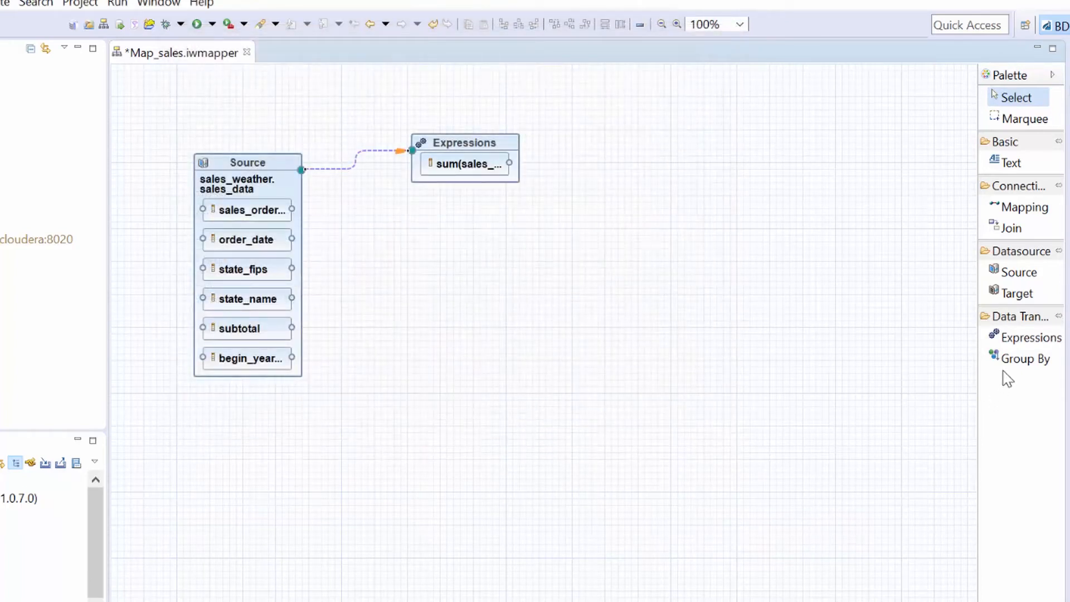
Step: Add a Group By object fed by the source's begin_yearmonth and state_name columns, and align it beneath the Expressions object
left_click(1022, 359)
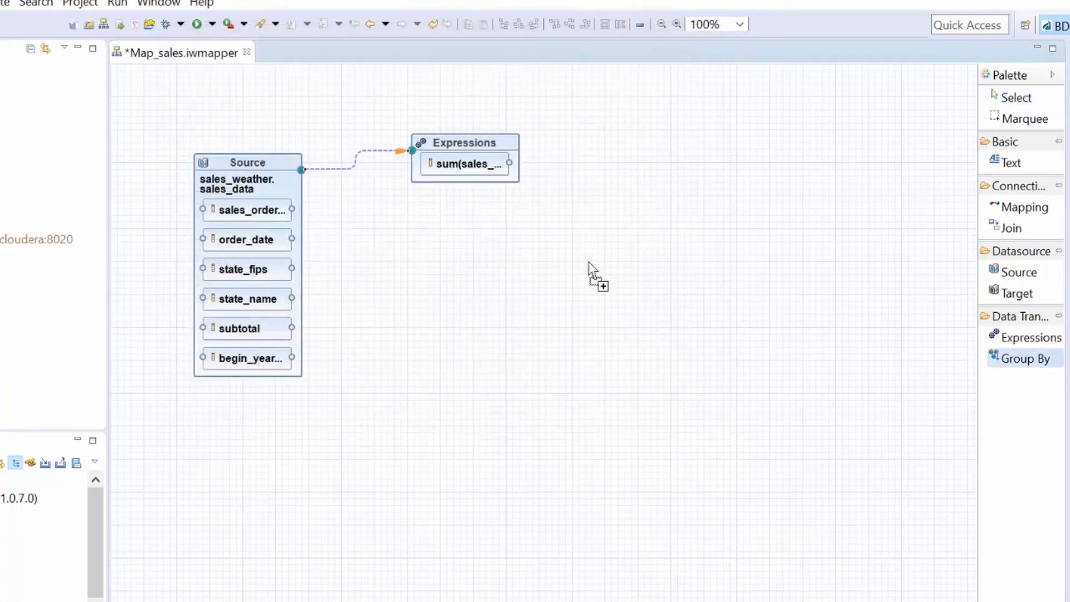
left_click(457, 292)
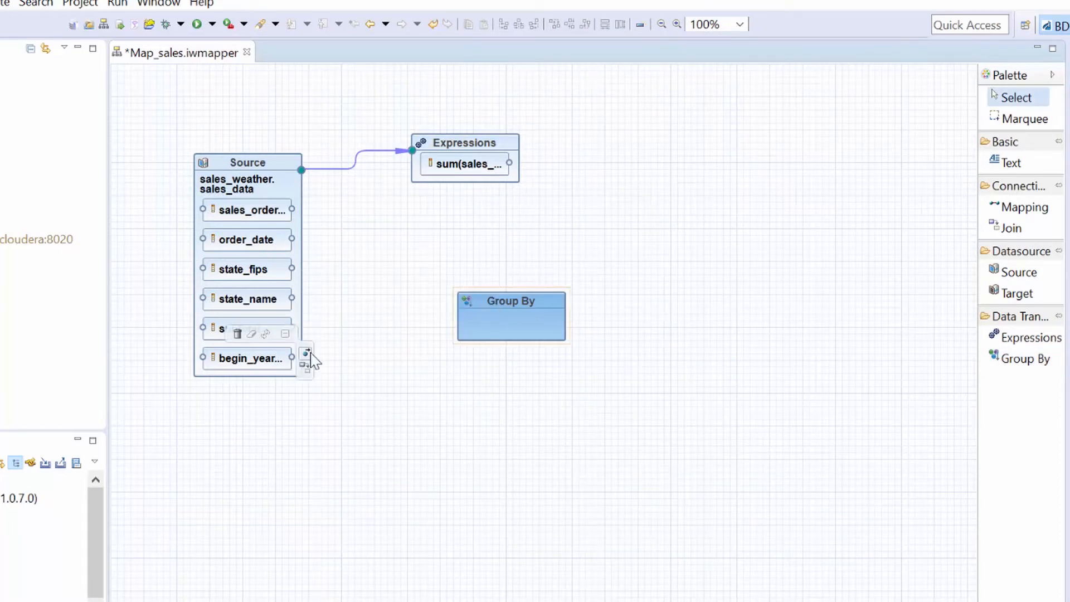
left_click_drag(306, 358, 485, 333)
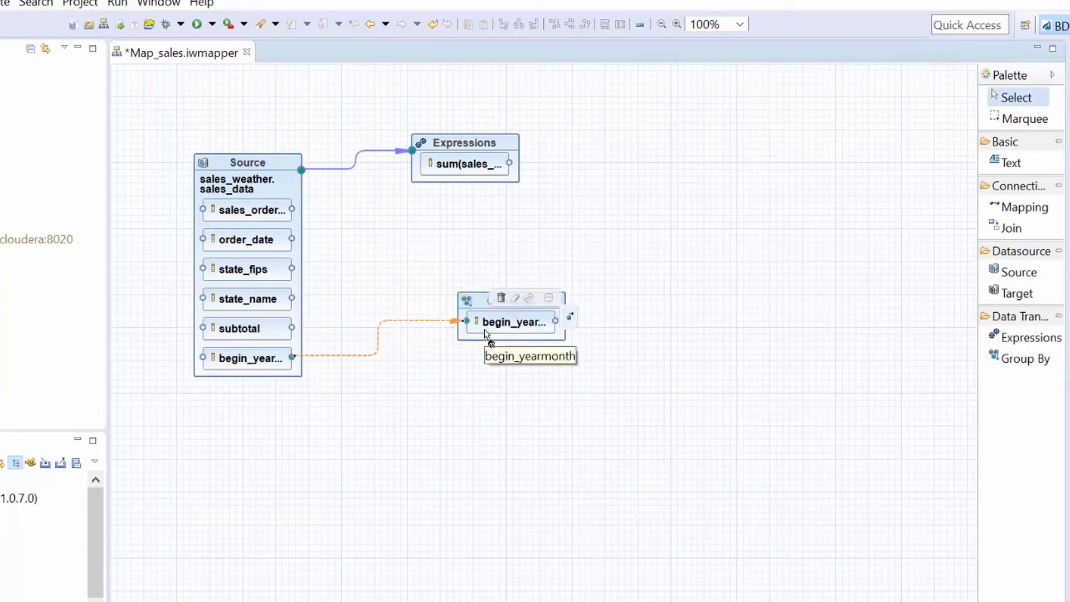
mouse_move(305, 296)
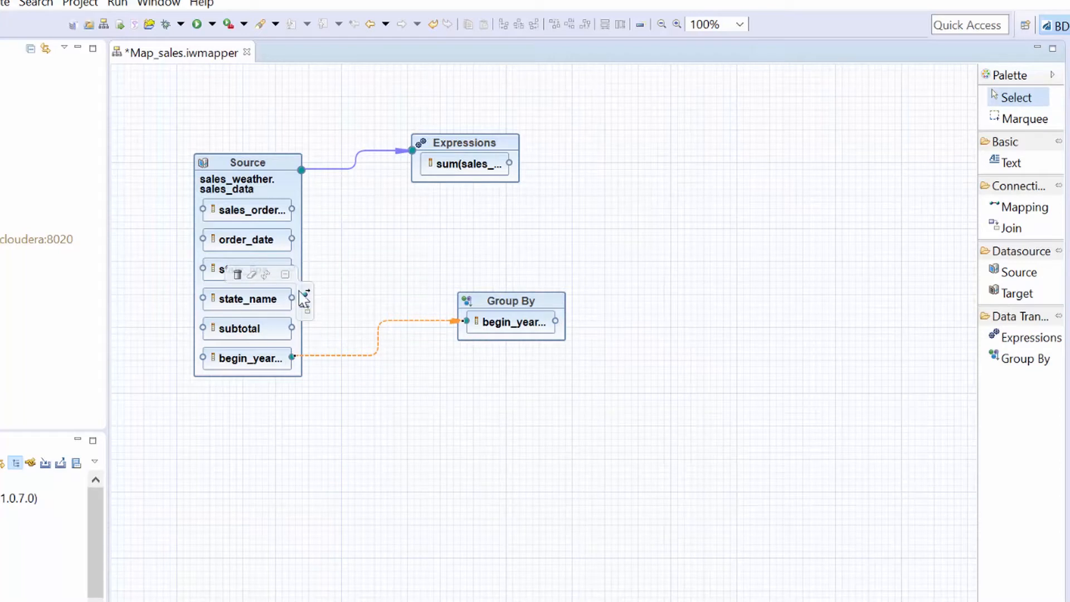
left_click_drag(306, 296, 489, 351)
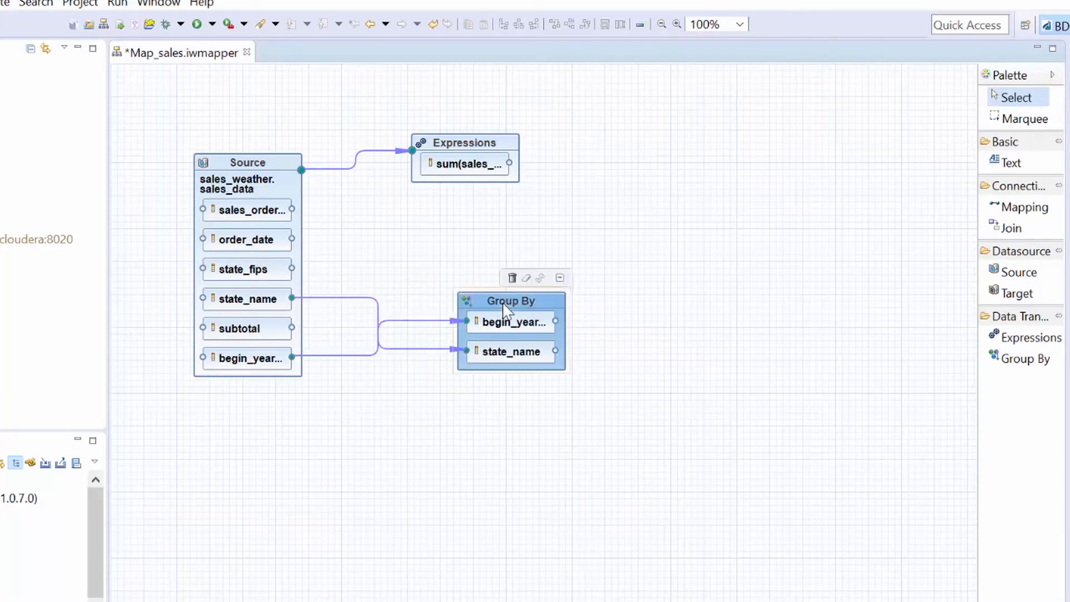
left_click_drag(490, 301, 463, 246)
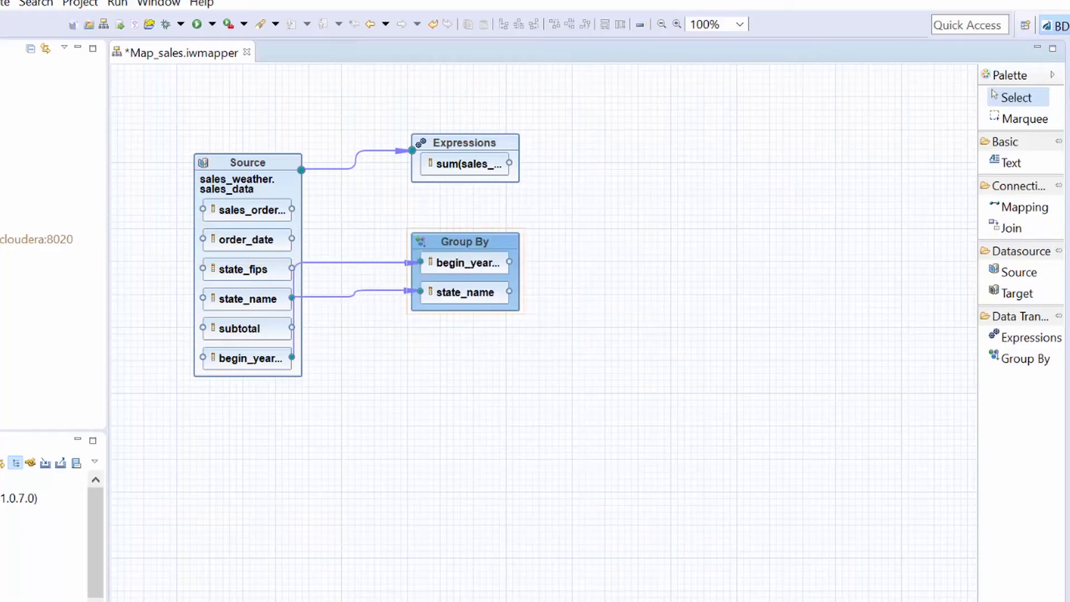
Step: Add a target on the right side of the canvas as a new table named summary_of_sales in the sales_weather schema
left_click_drag(1044, 299, 860, 245)
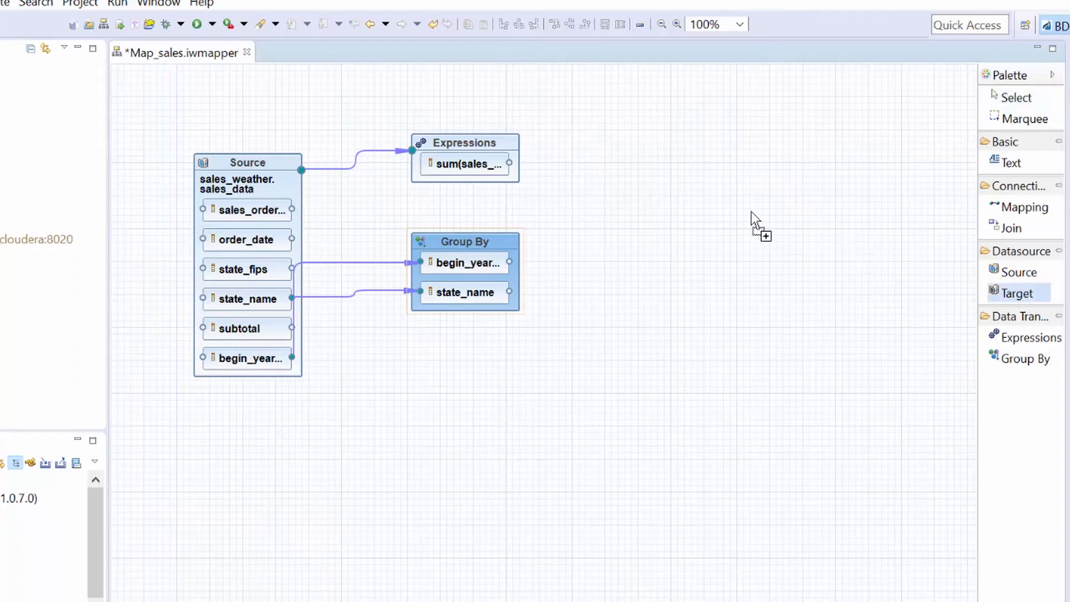
left_click(719, 218)
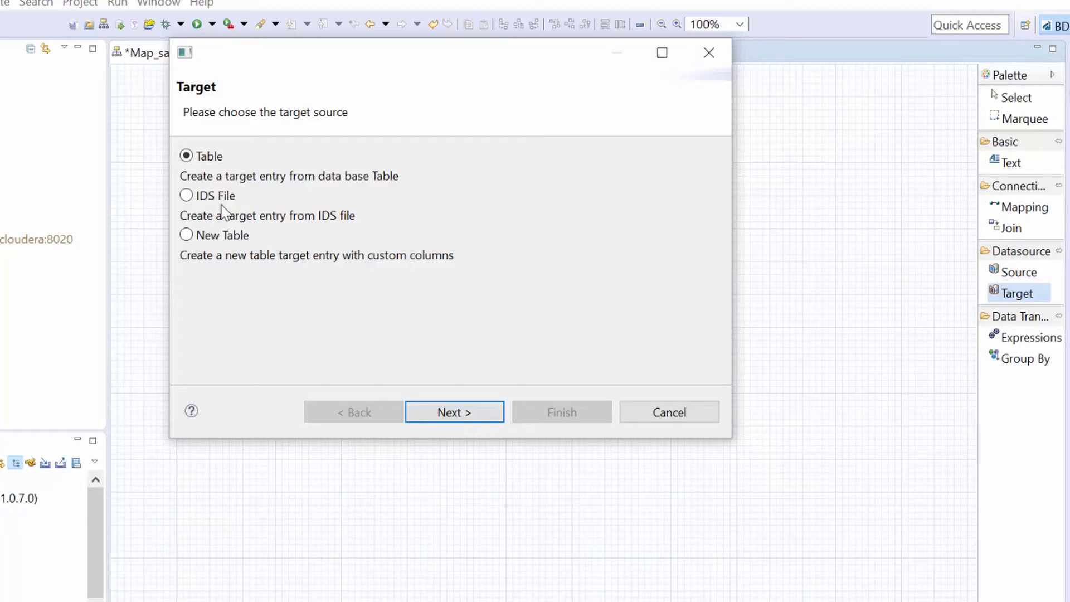
left_click(186, 235)
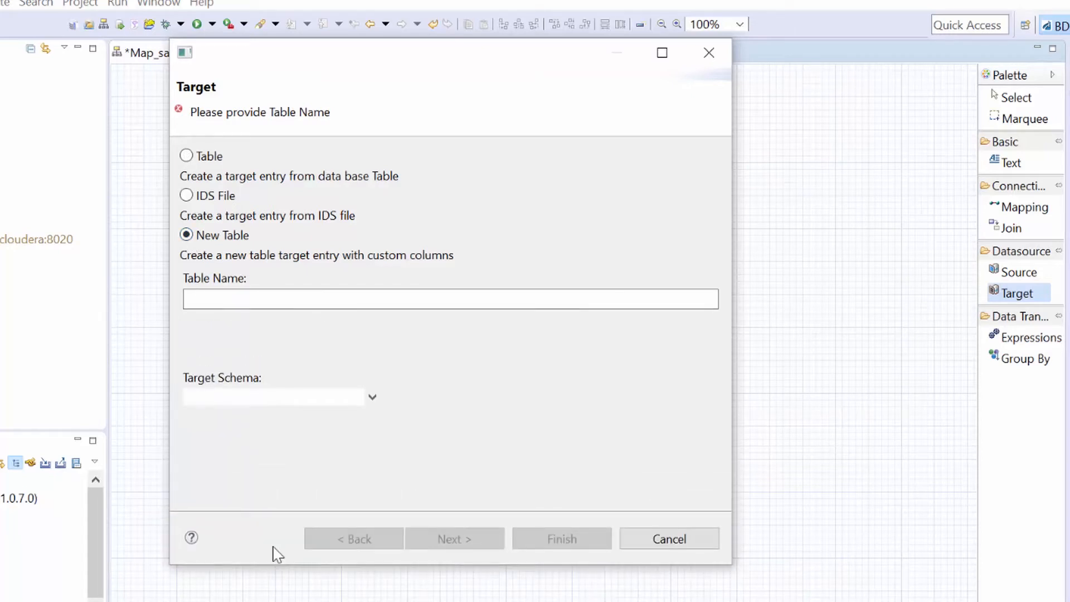
left_click(199, 301)
type("summary_")
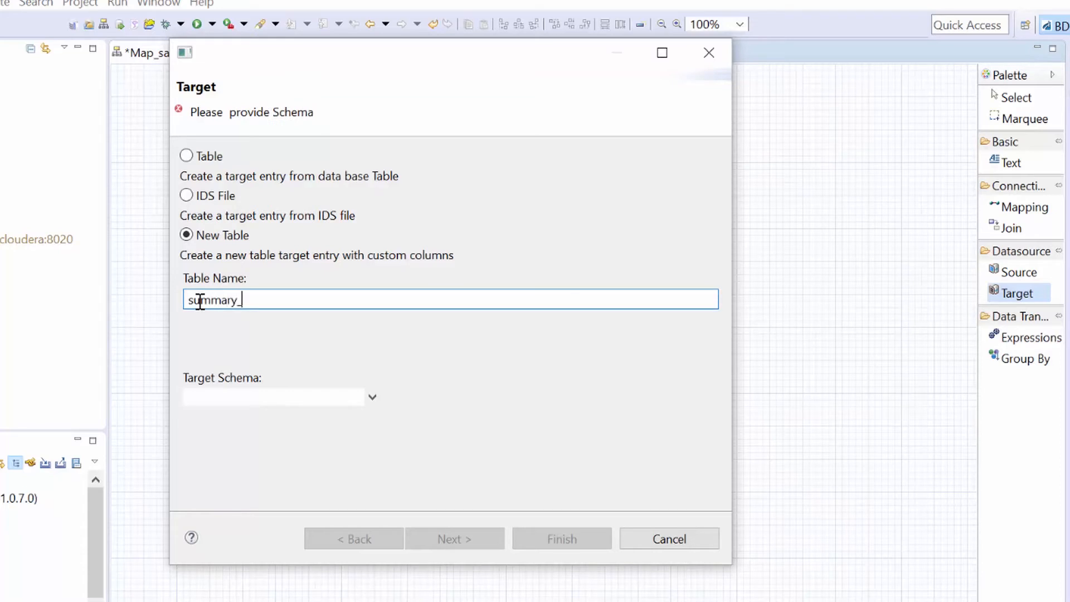
type("of_sales")
left_click(370, 396)
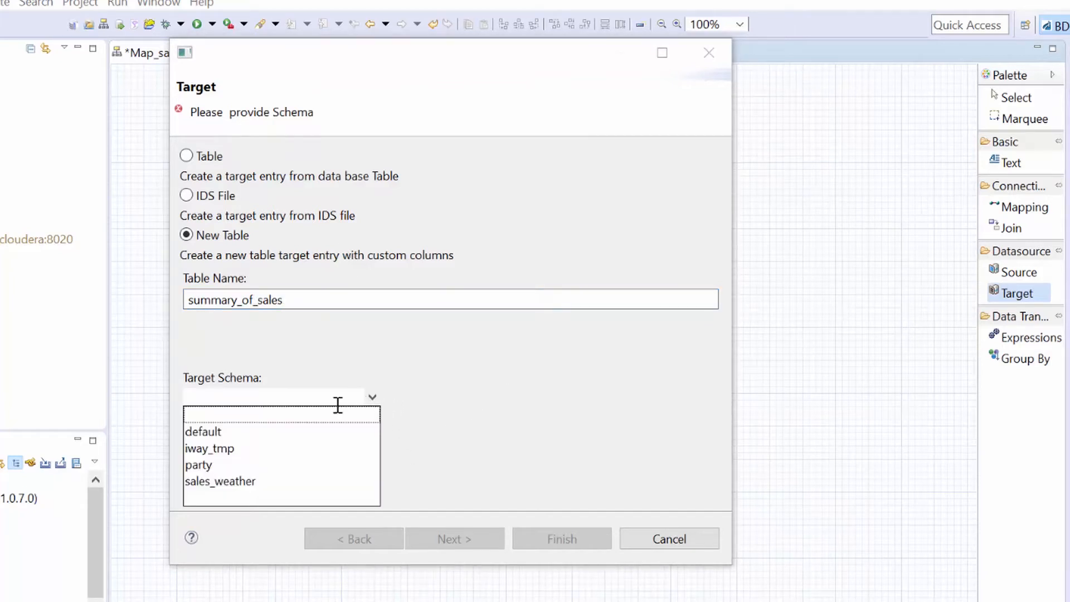
left_click(249, 481)
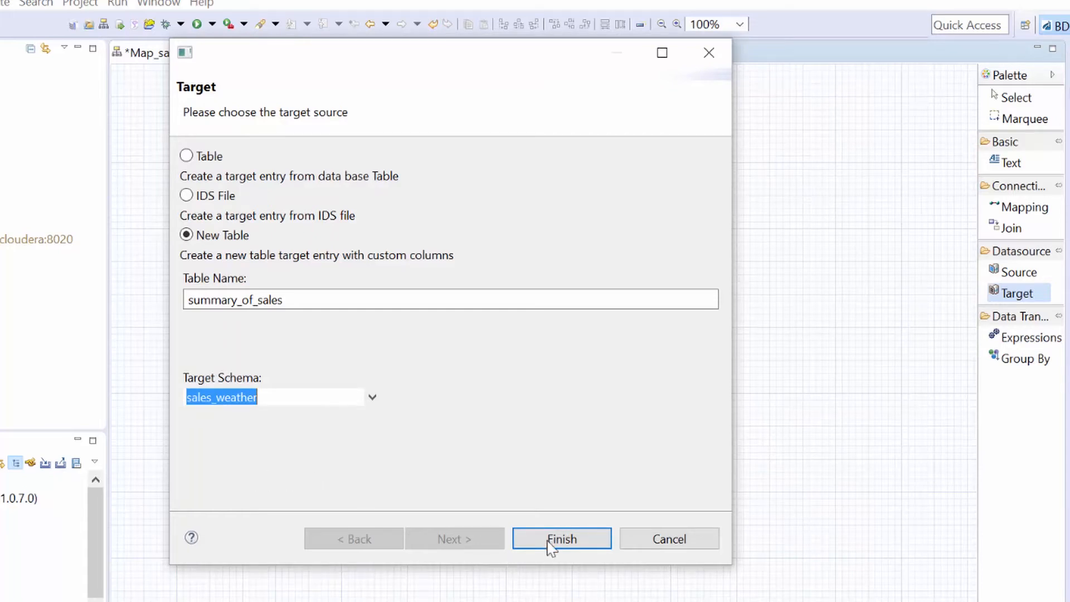
left_click(580, 539)
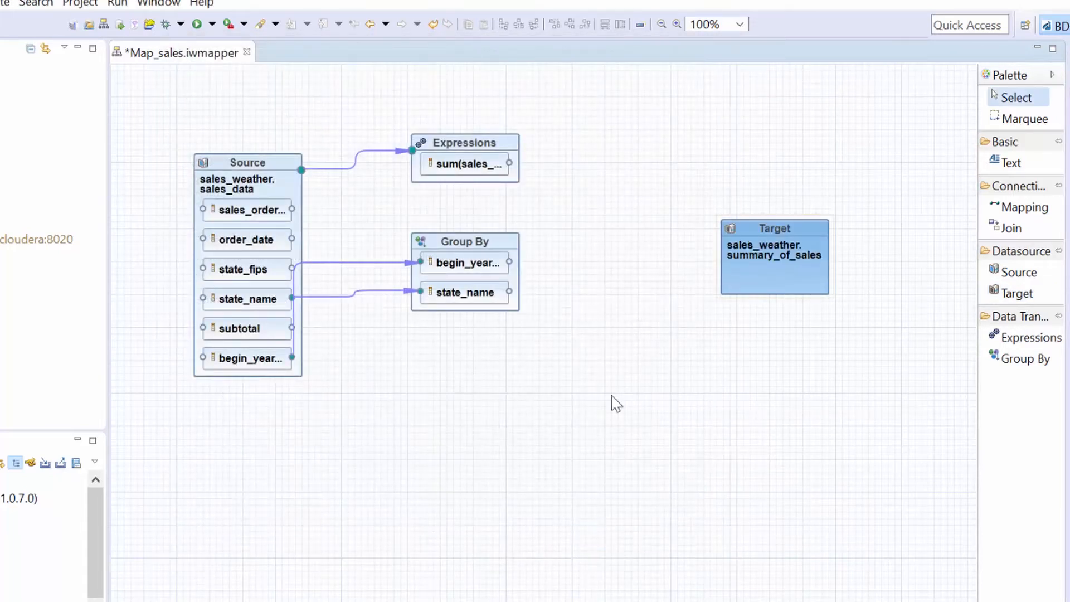
Step: Move the summary_of_sales target up beside the Expressions object and add a new column to it
mouse_move(764, 258)
left_click_drag(762, 240, 723, 128)
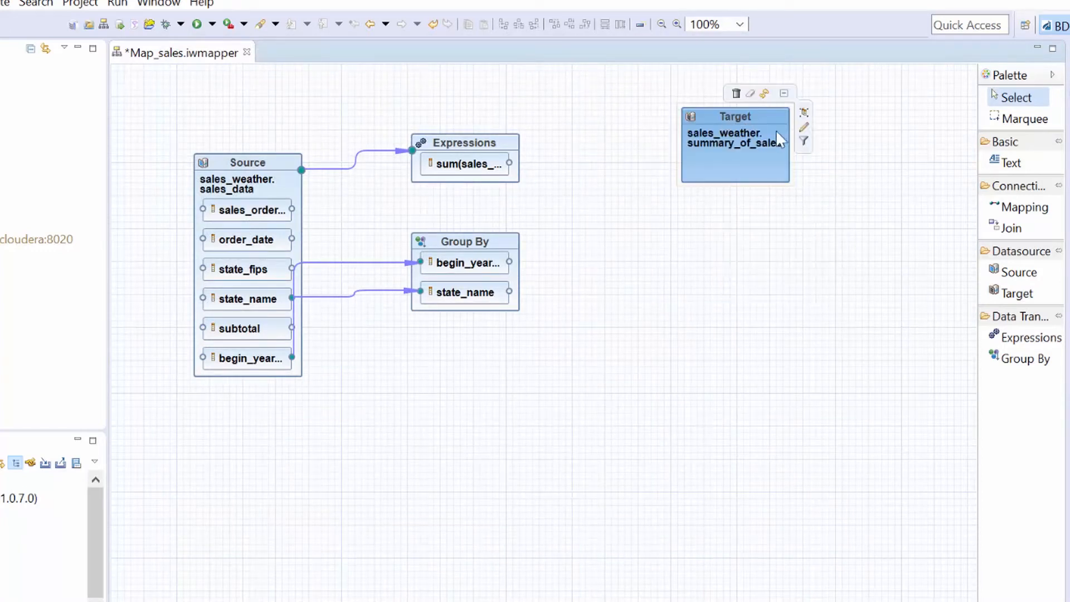
left_click(803, 113)
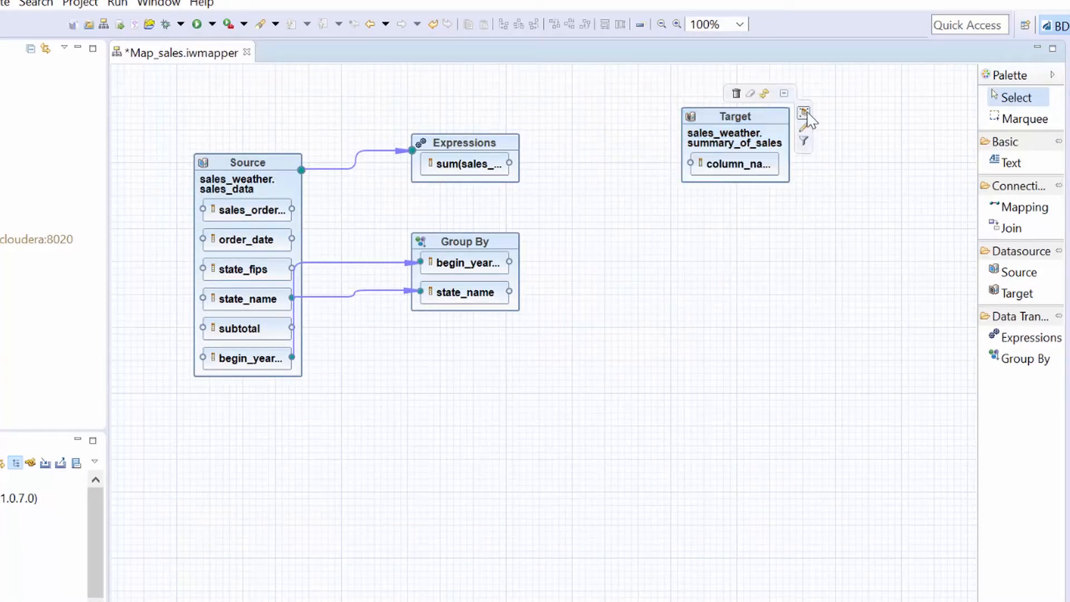
Step: Add two more columns to the summary_of_sales target and rename its first column begin_yearmonth
left_click(803, 113)
left_click(802, 113)
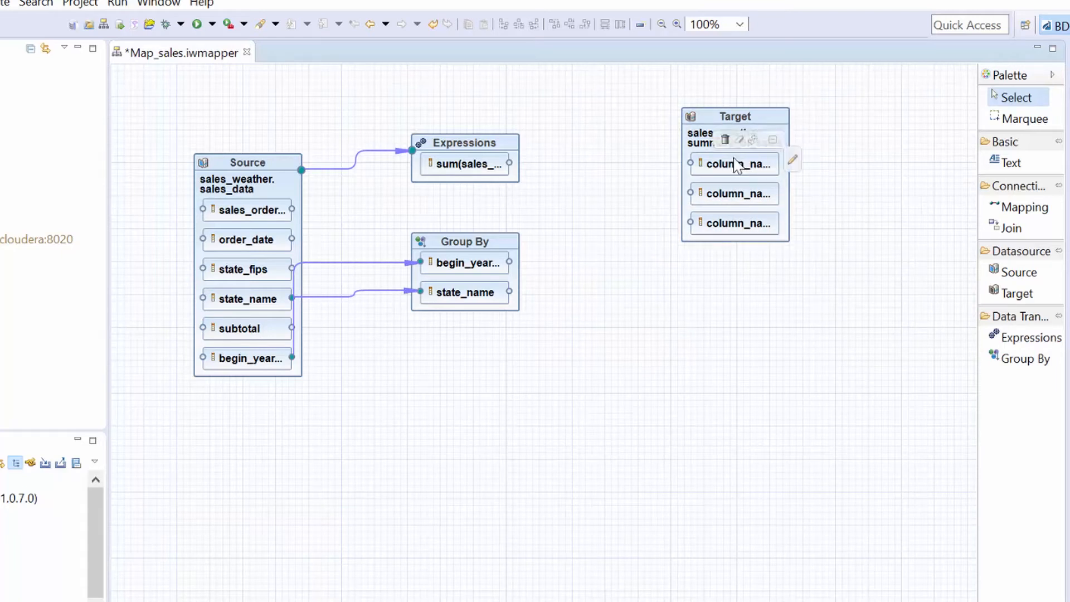
left_click(793, 160)
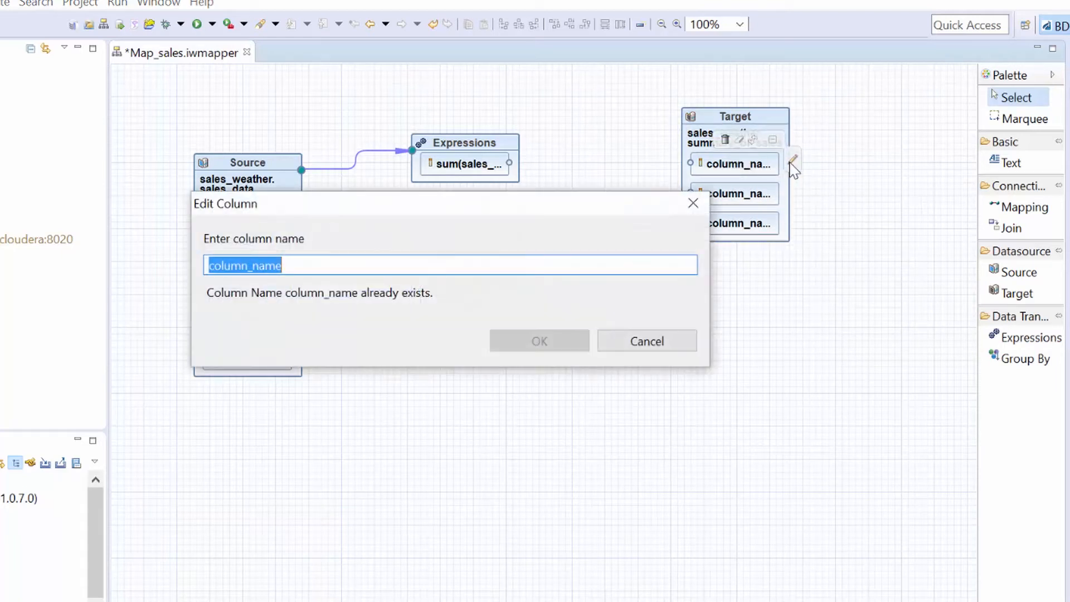
type("begin")
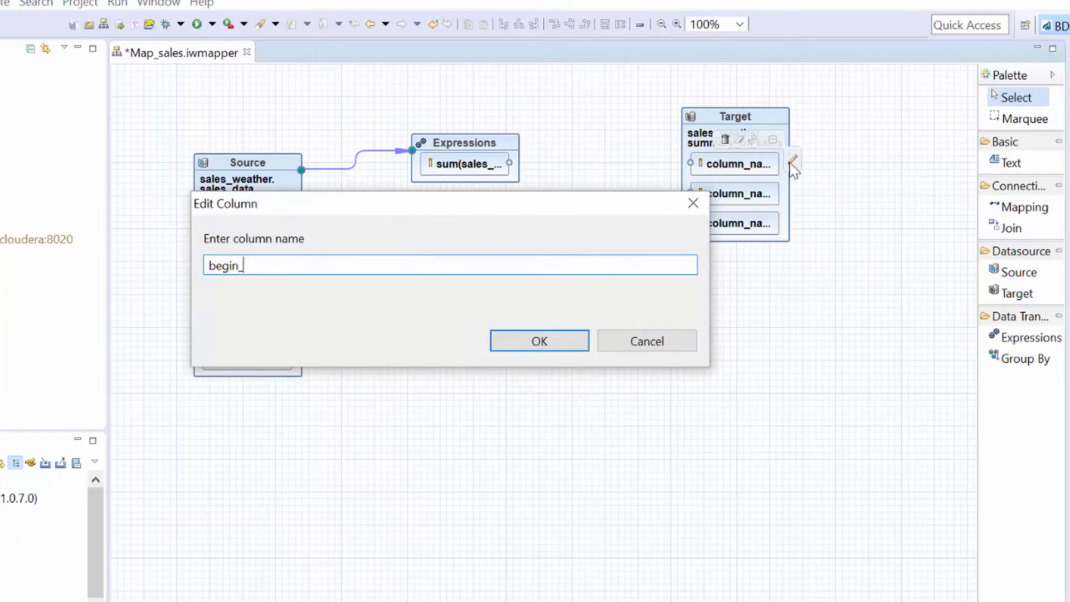
type("_yearmonth")
key("Return")
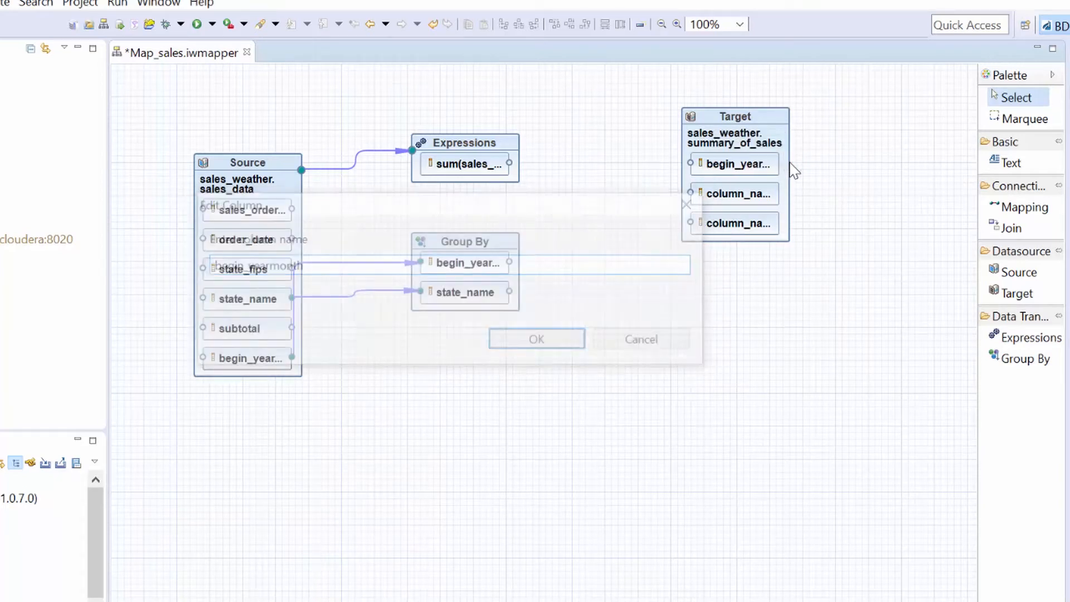
Step: Rename the target's second column staet_name and its third column total_sales
left_click(792, 190)
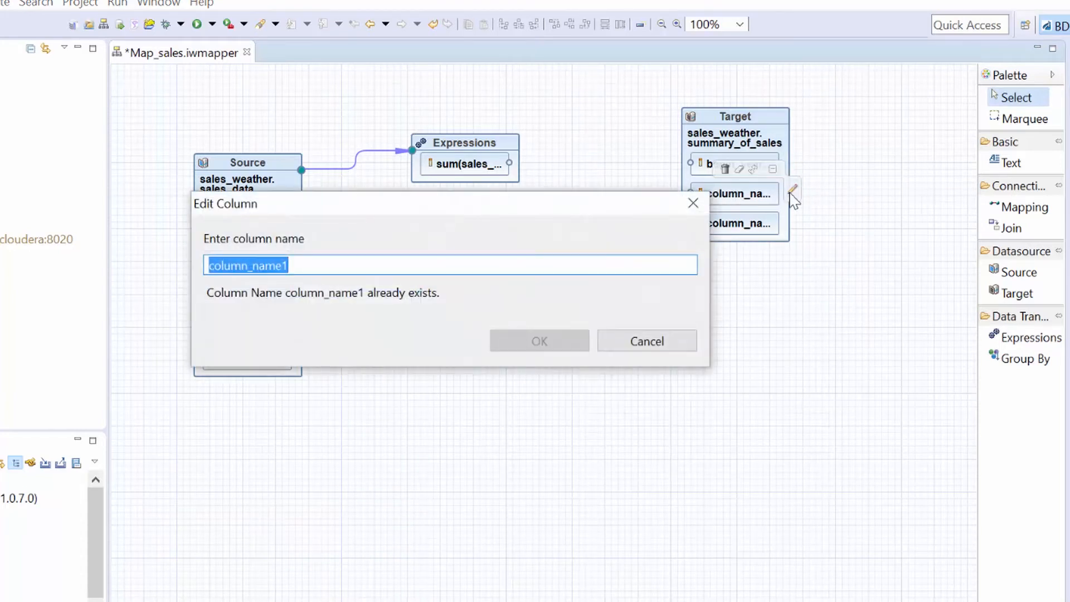
type("staet_name")
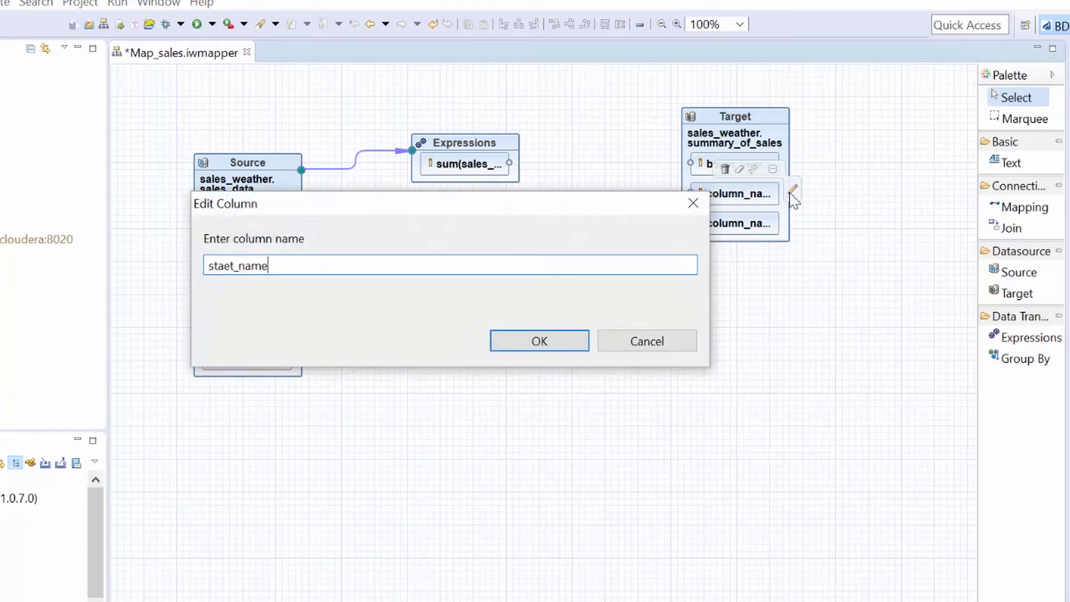
left_click(554, 341)
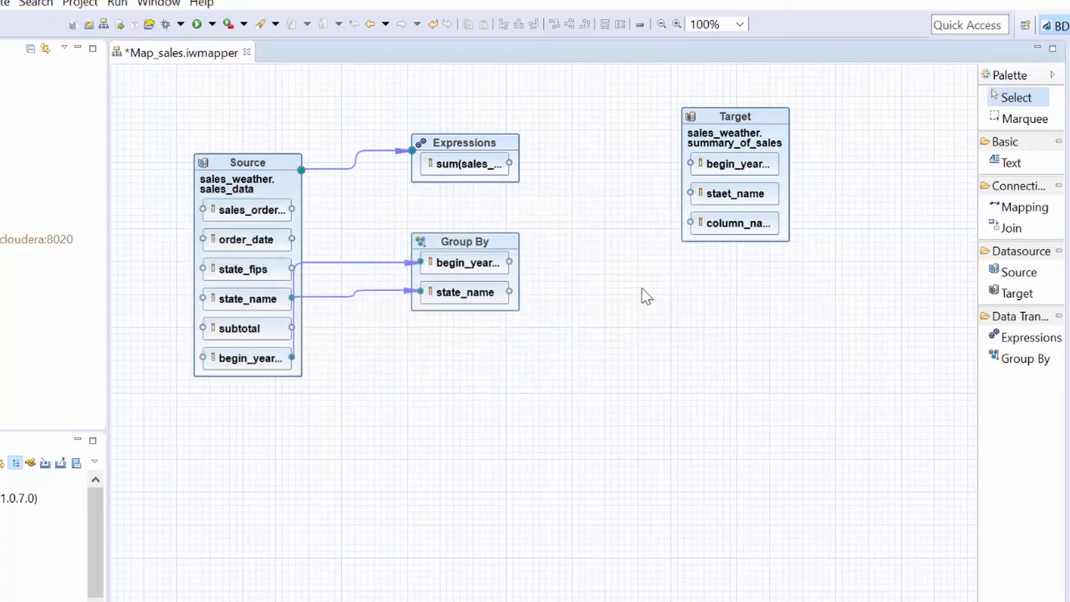
left_click(791, 221)
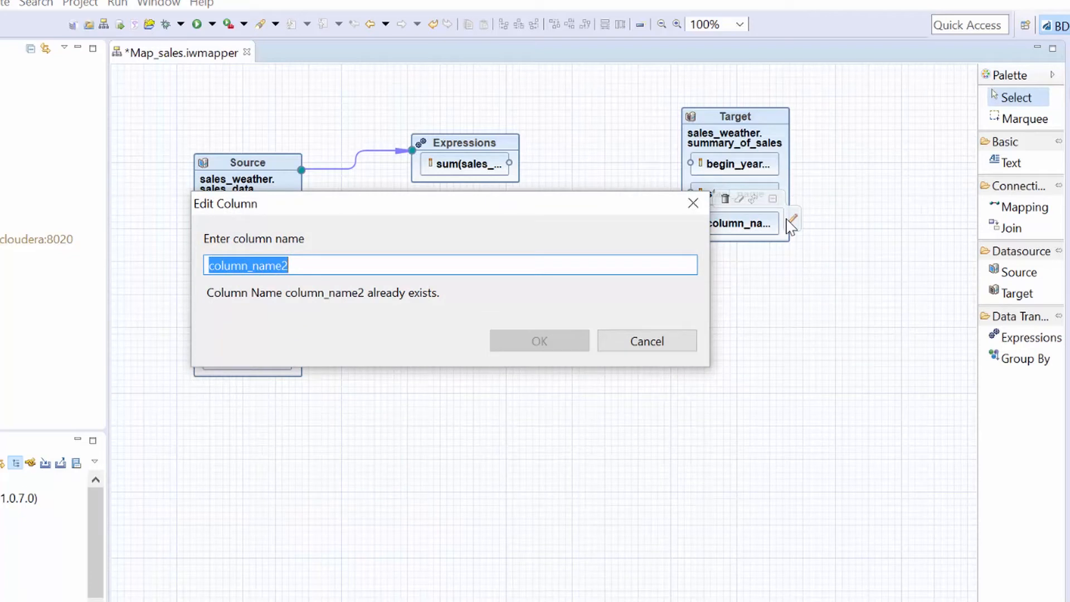
type("total_sales")
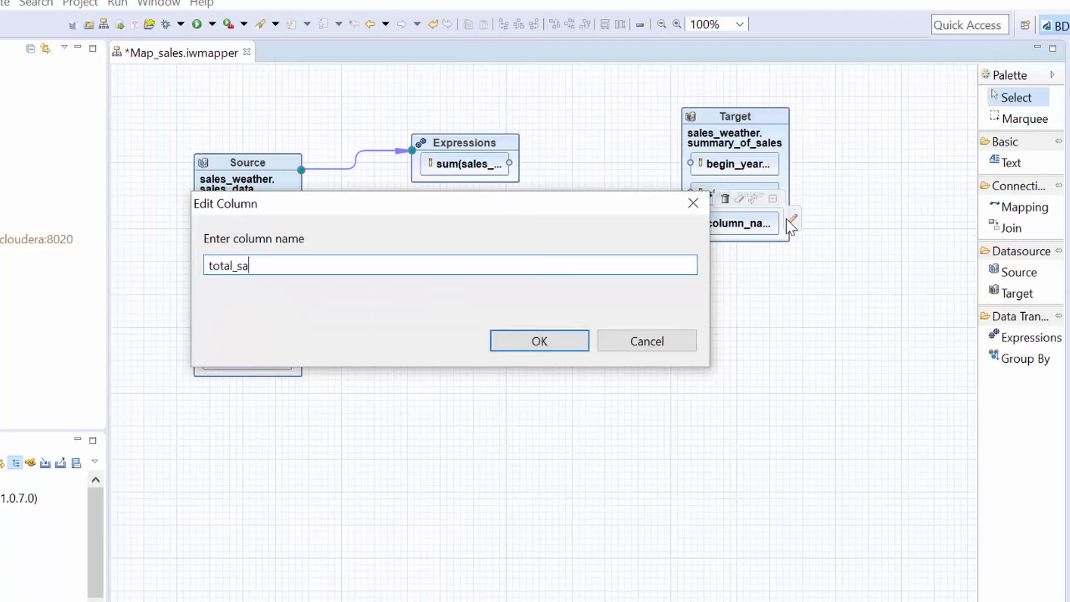
left_click(510, 341)
Step: Map the sum expression to the target's total_sales column, and the Group By's begin_yearmonth and state_name to the target's first and second columns
mouse_move(490, 167)
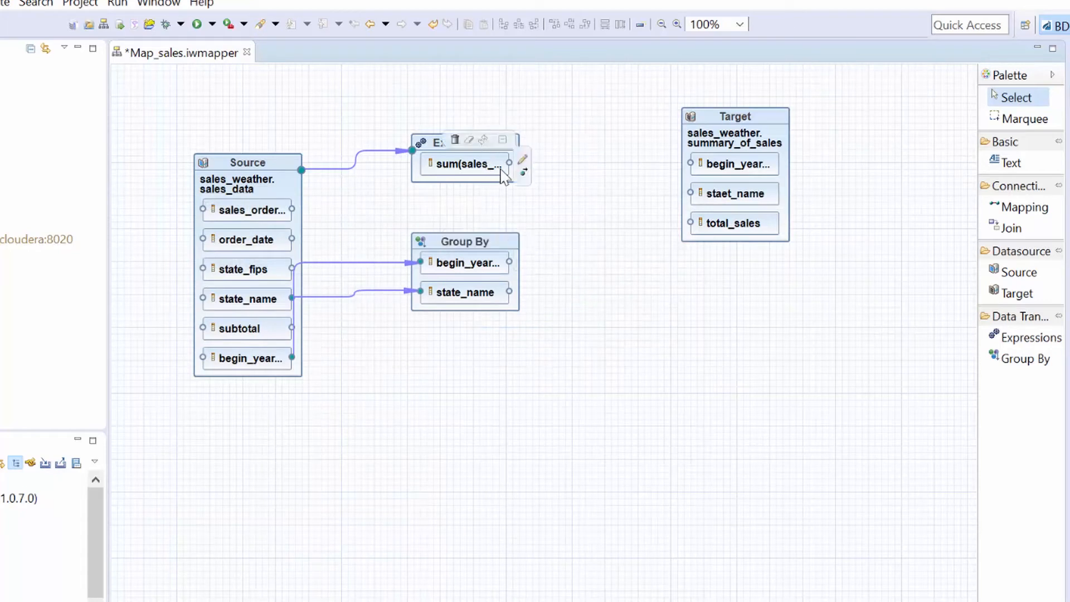
left_click_drag(523, 175, 722, 234)
mouse_move(469, 272)
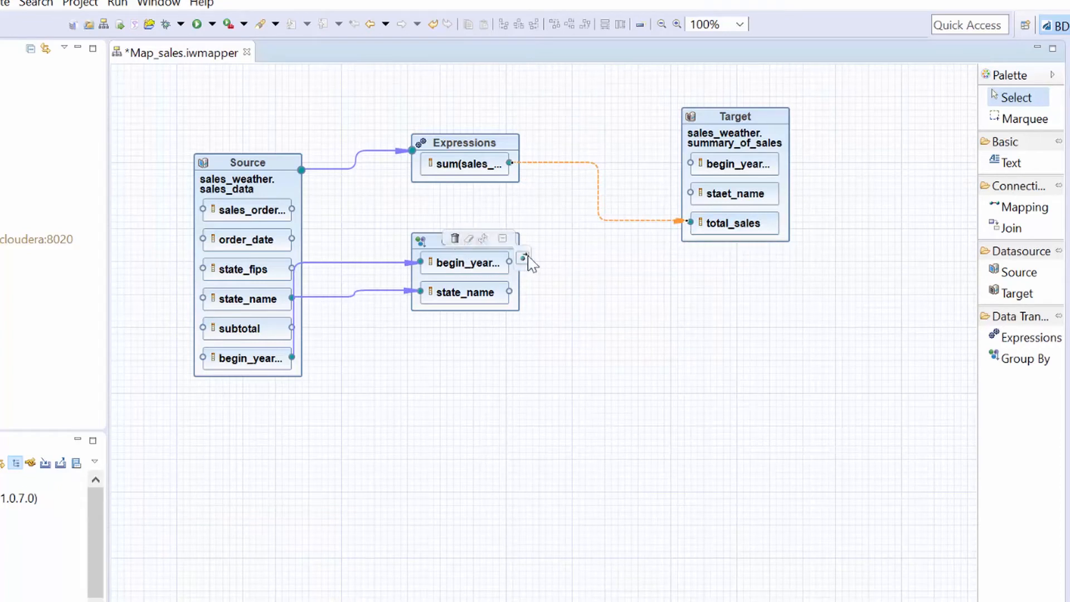
left_click_drag(527, 260, 724, 164)
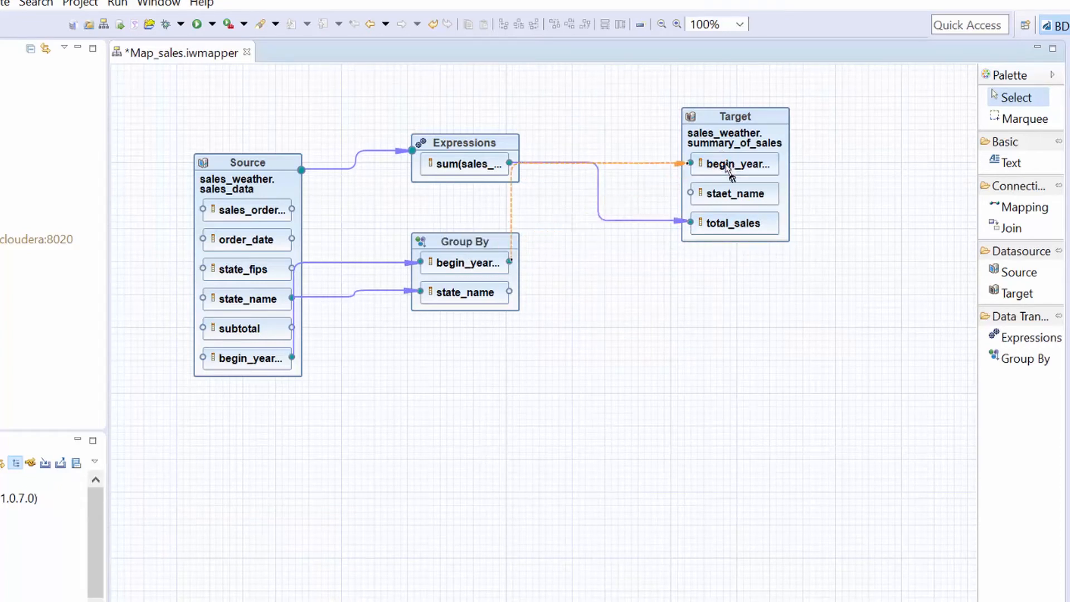
mouse_move(490, 245)
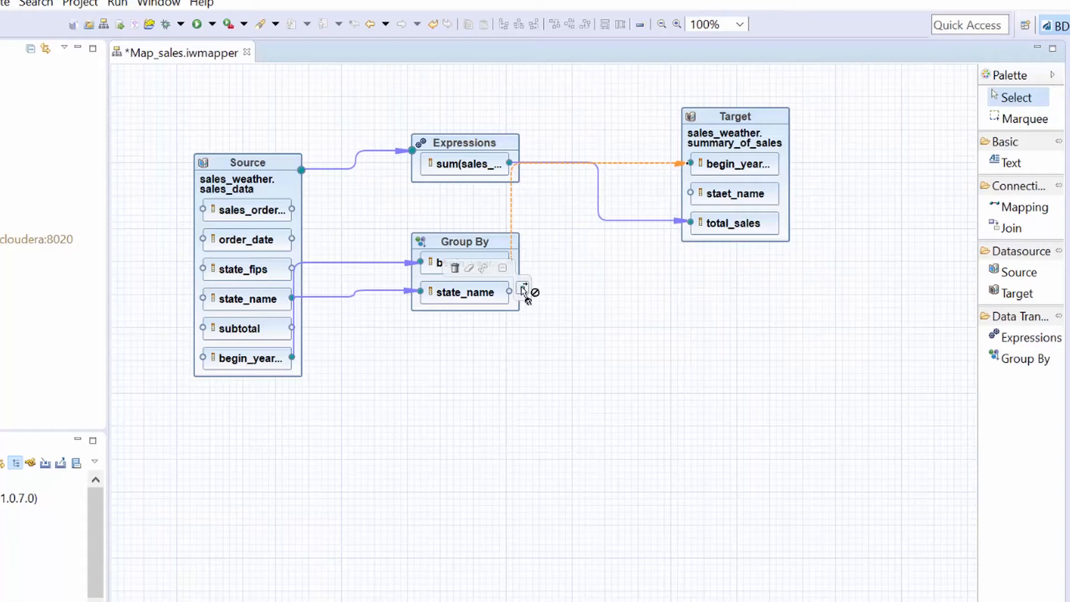
left_click_drag(530, 294, 694, 192)
left_click(717, 203)
Step: Correct the target's second column name to state_name and save the Map_sales mapper
left_click(792, 192)
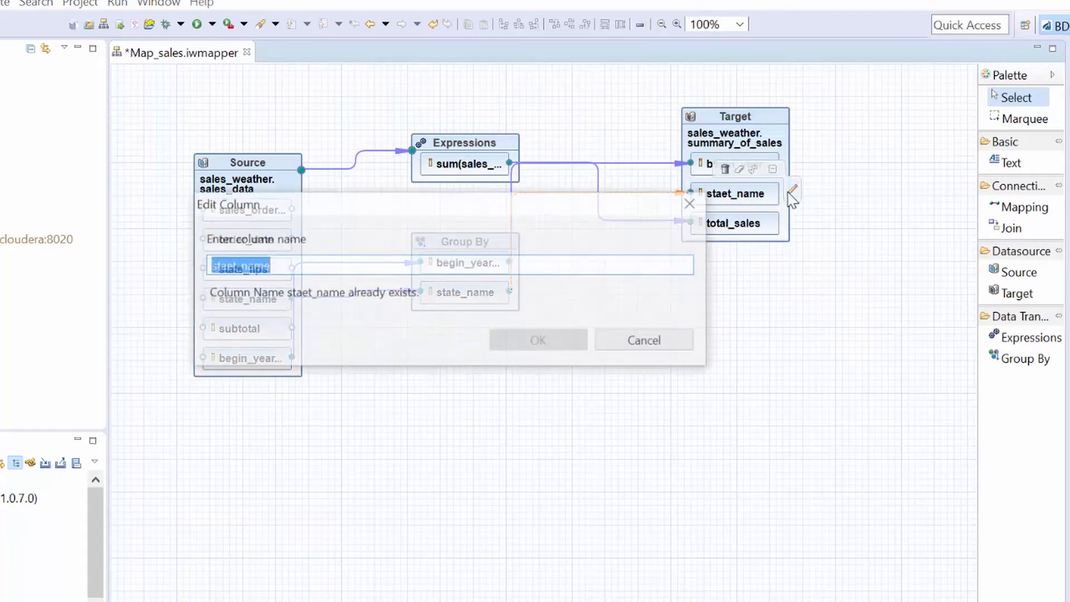
key("Left")
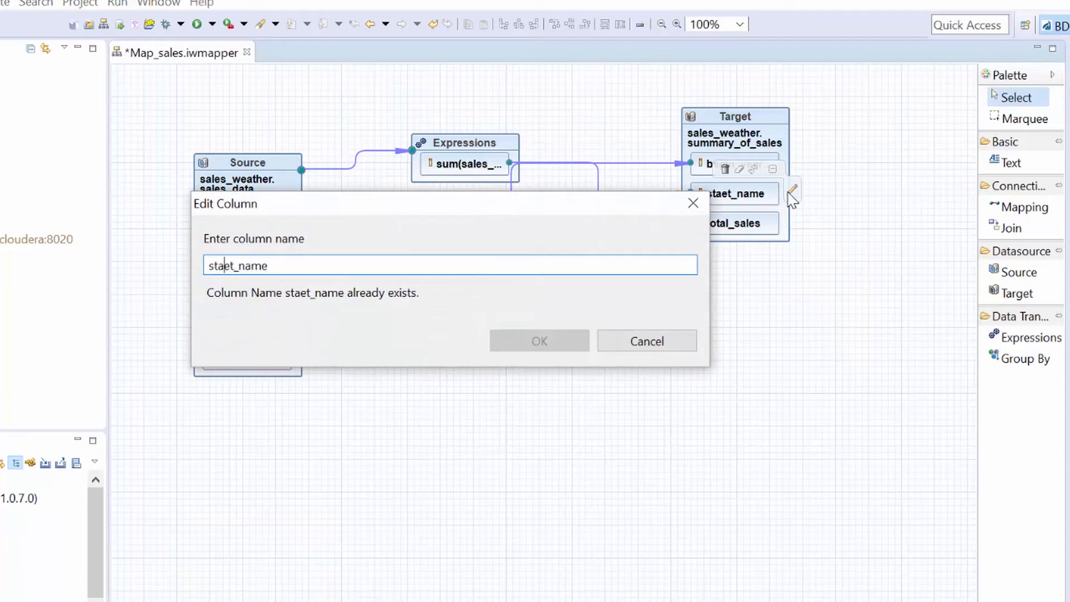
key("BackSpace")
key("Right")
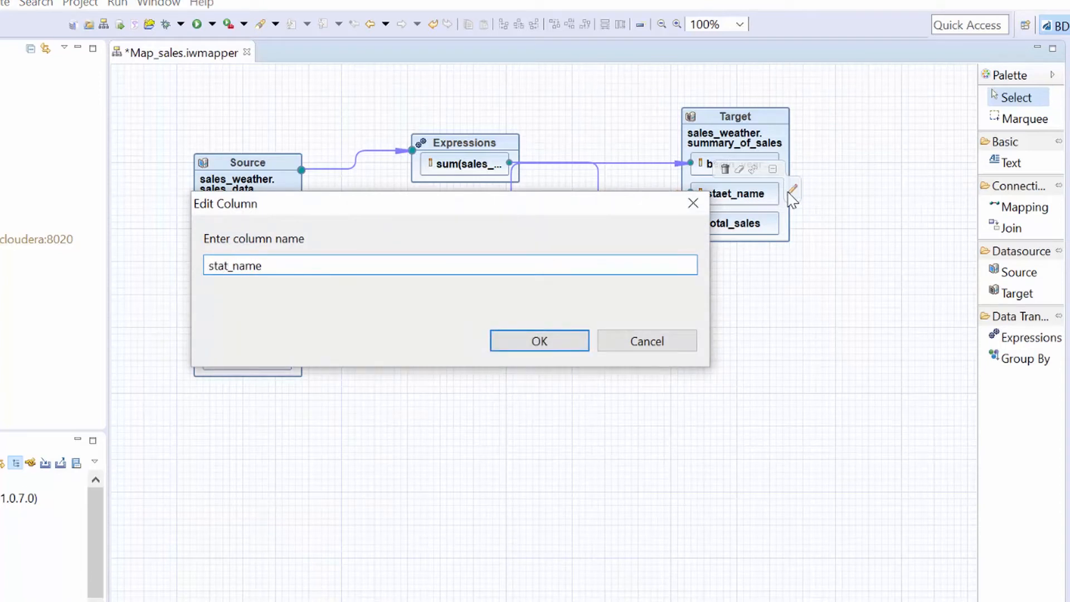
type("e")
left_click(558, 342)
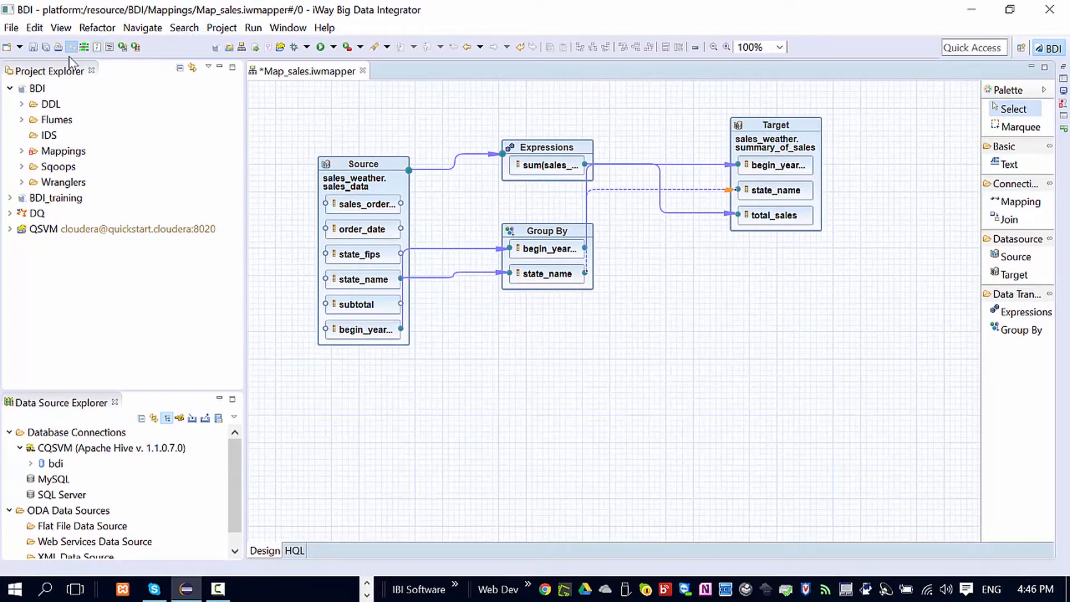
left_click(34, 48)
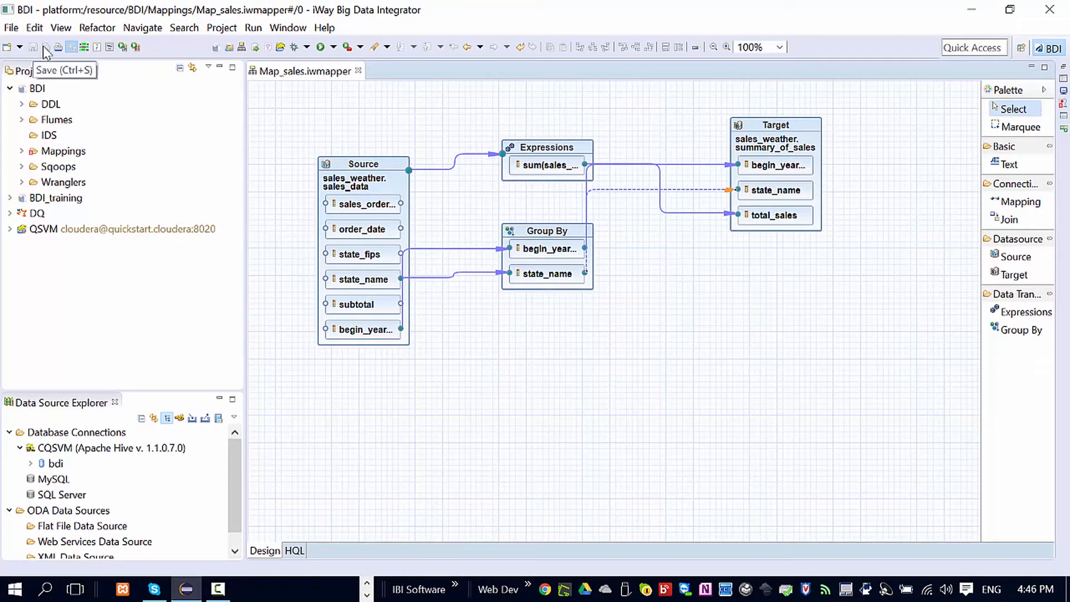
Step: Review the HQL generated for the Map_sales mapper, and return to its design view
left_click(294, 551)
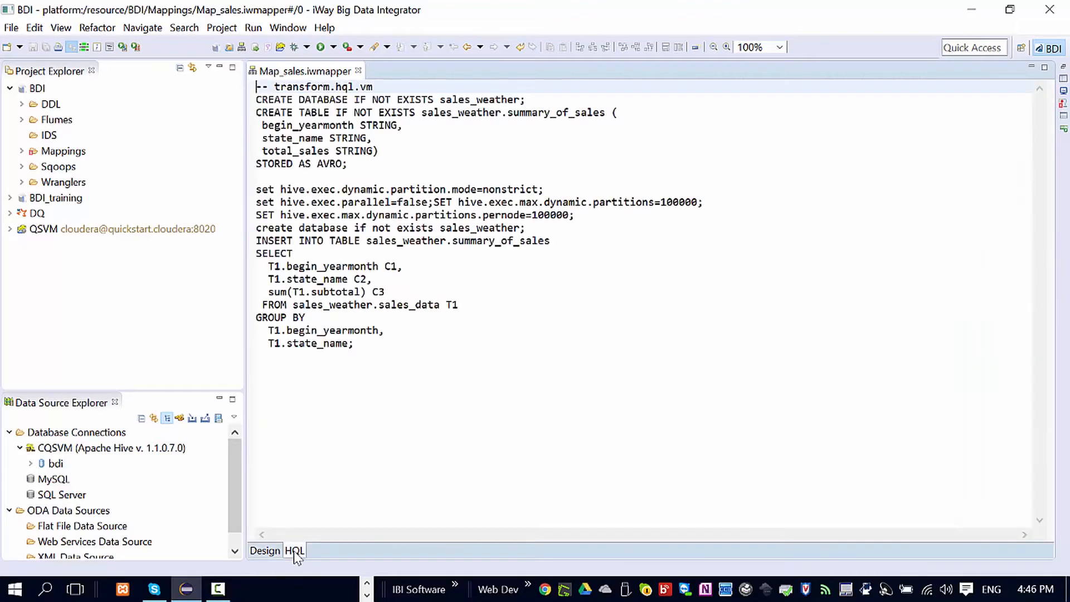
left_click(322, 398)
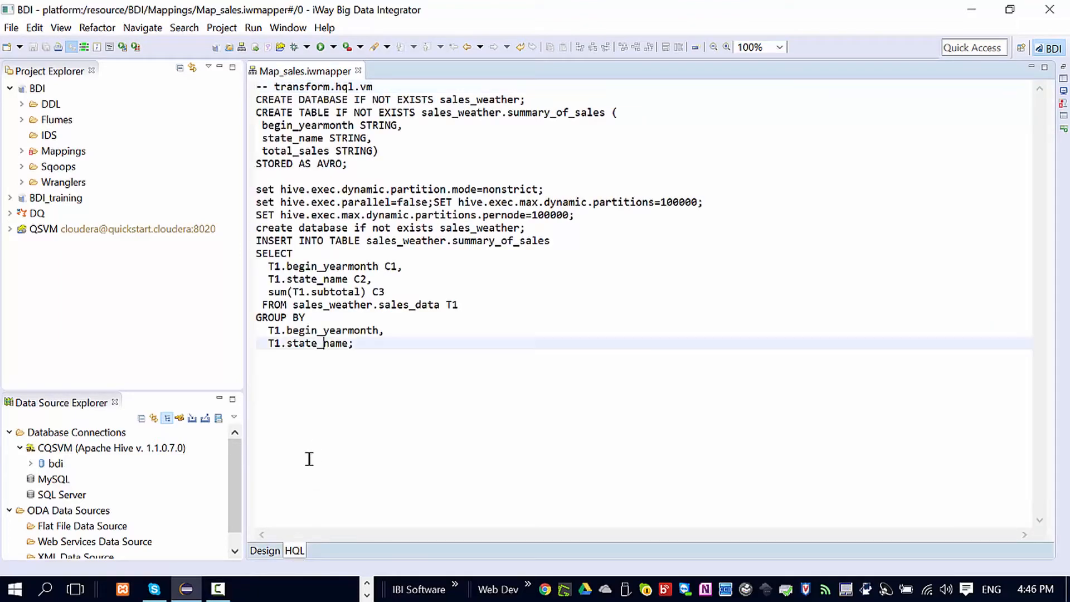
left_click(266, 552)
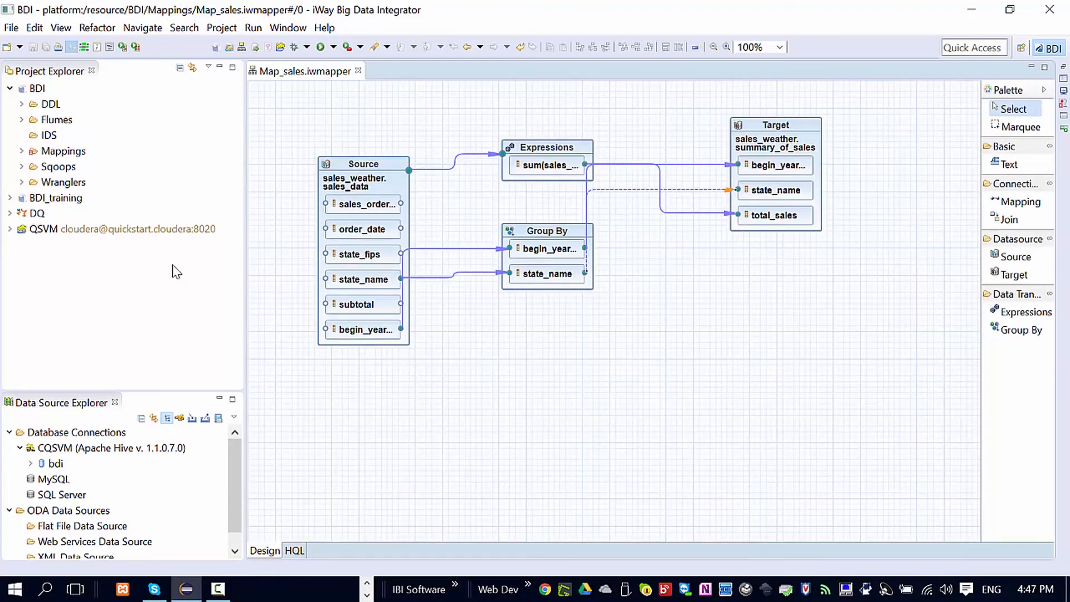
Step: Build the Map_sales.iwmapper file from the Mappings folder, check the build messages in the console, and minimize the console
left_click(22, 151)
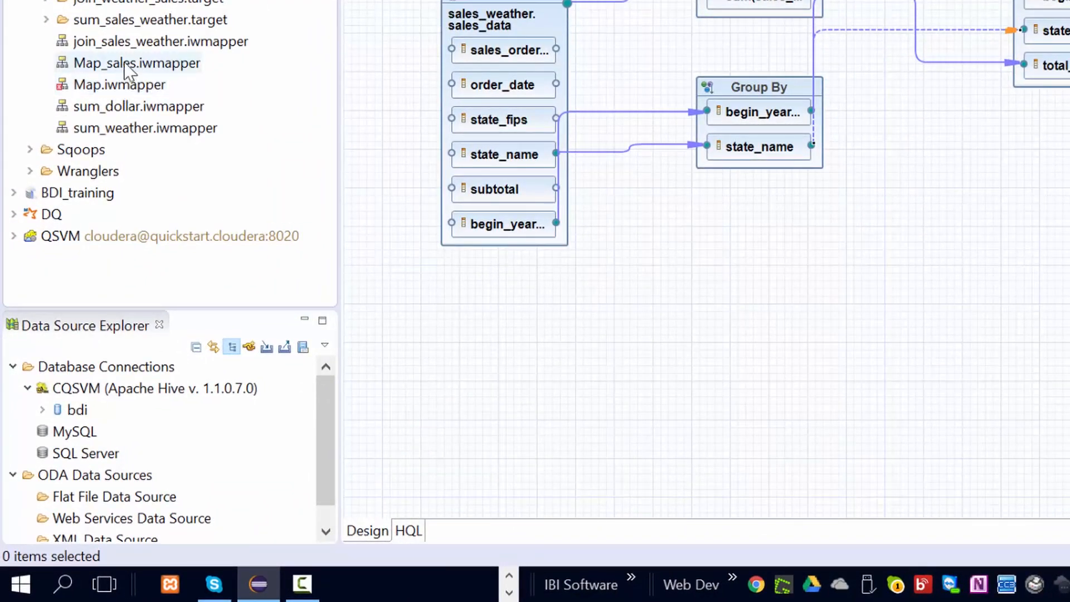
right_click(124, 65)
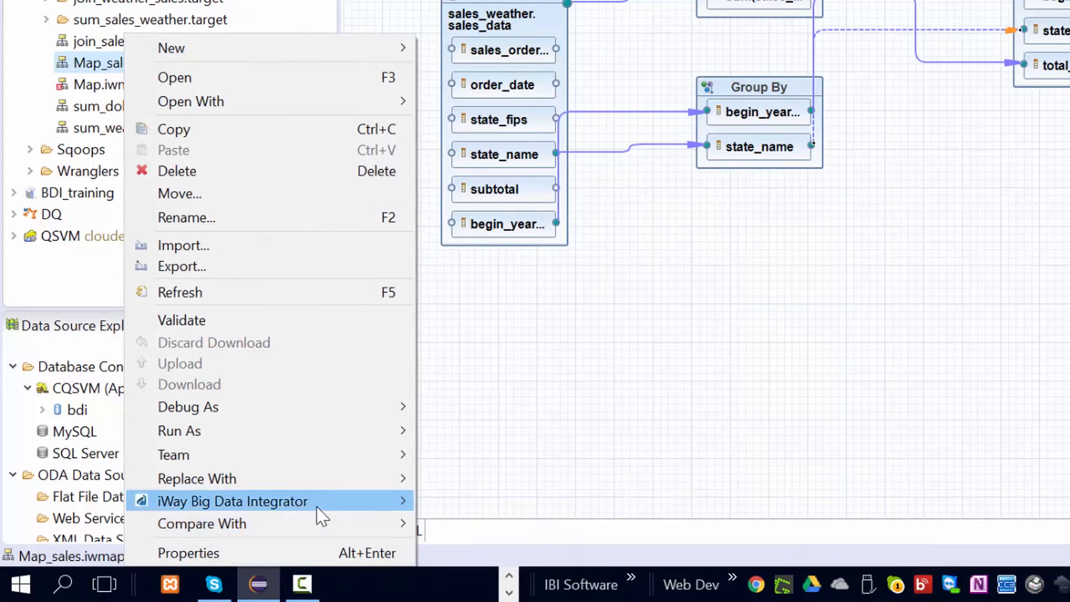
mouse_move(316, 506)
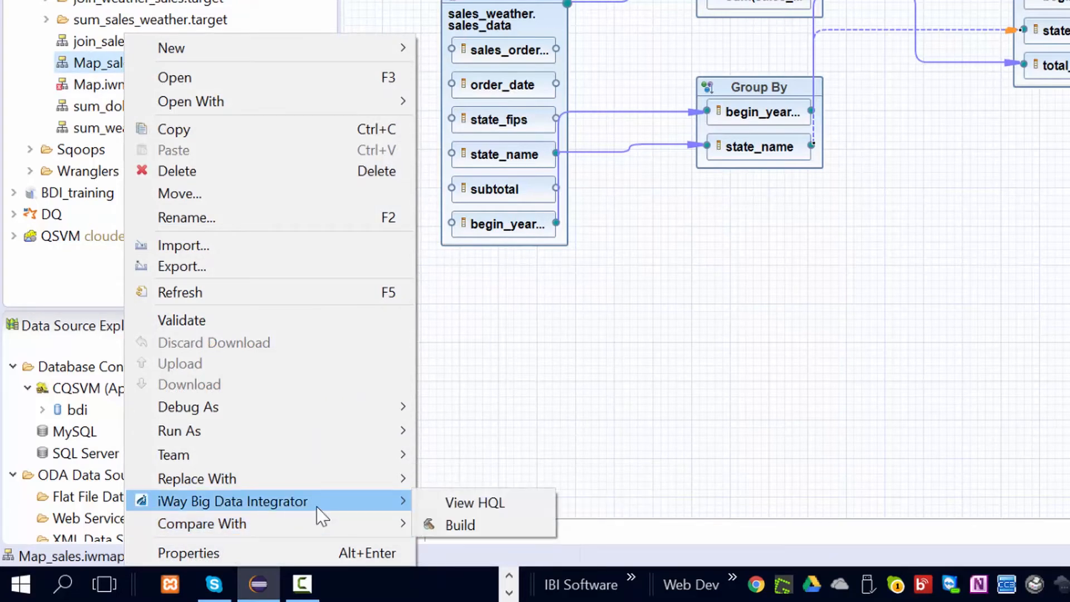
left_click(499, 524)
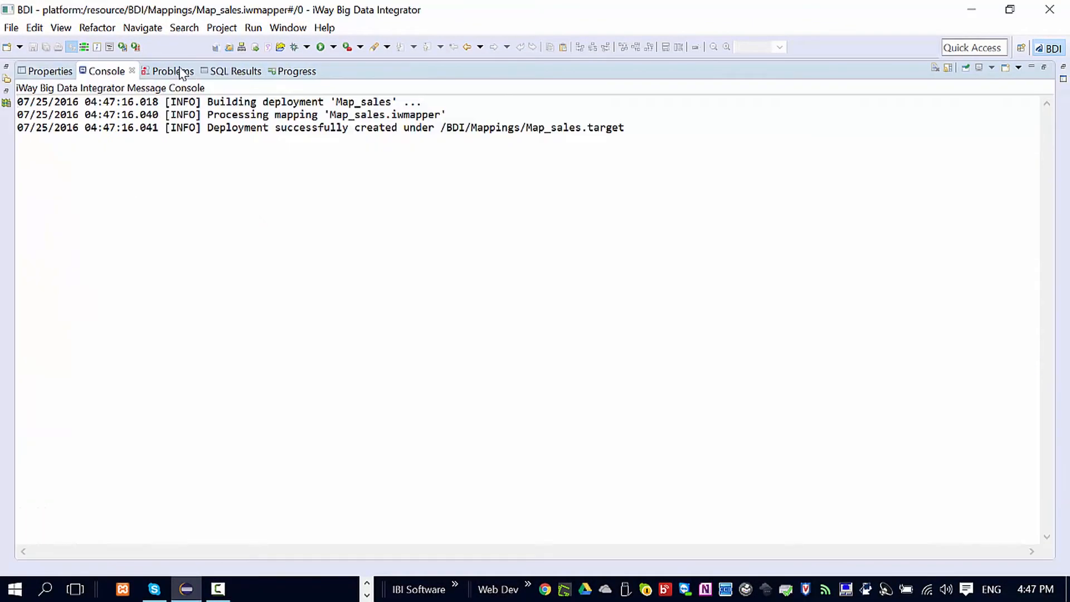
double_click(106, 68)
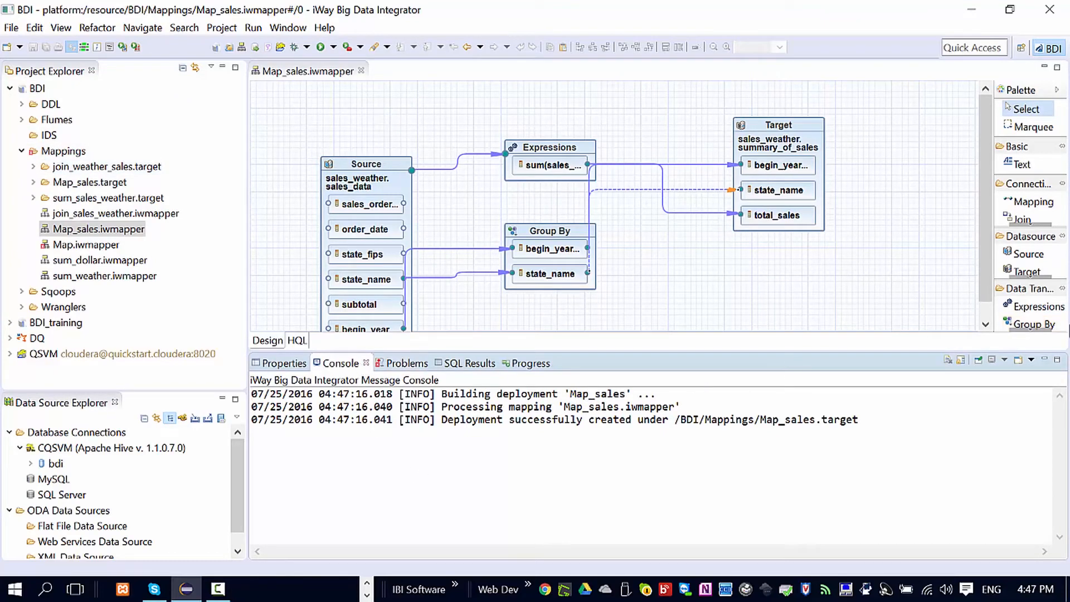
left_click(1045, 360)
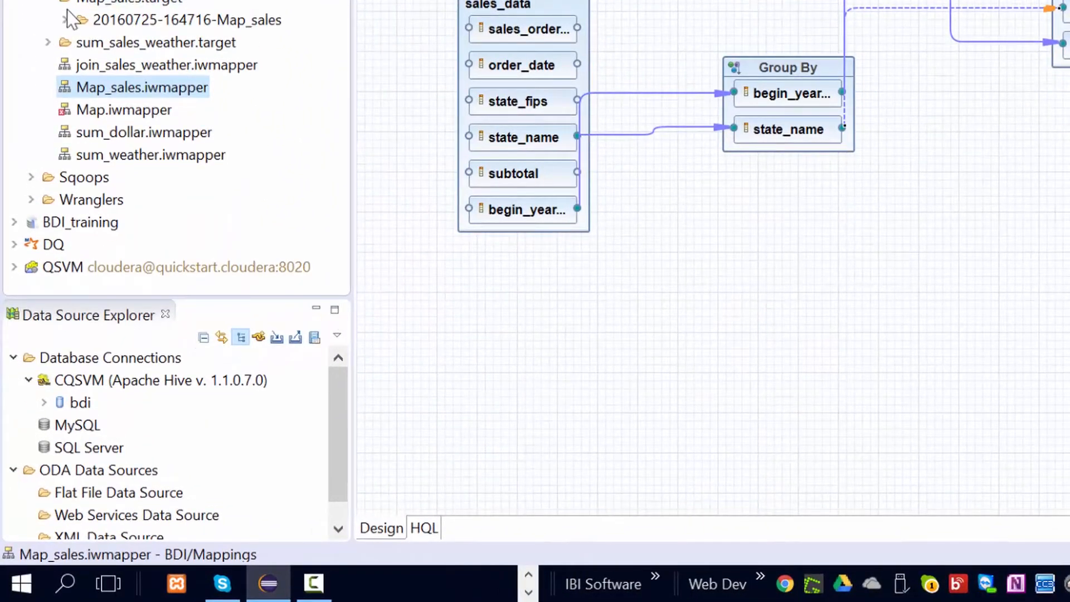
Step: Examine the summary_of_sales transform Scala script in the new Map_sales build's scripts folder, and close it
left_click(65, 20)
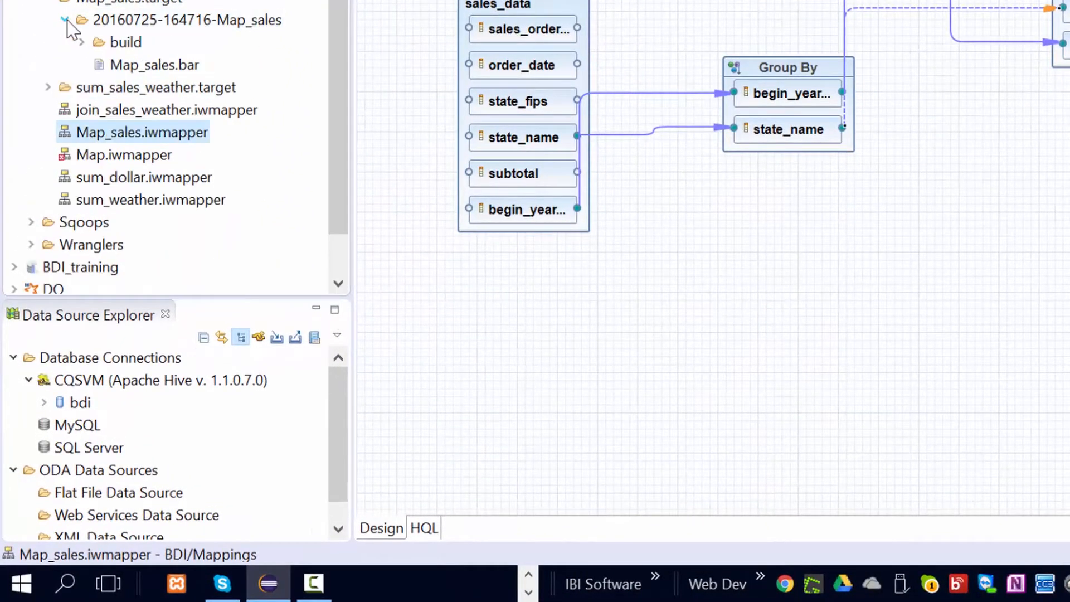
left_click(82, 43)
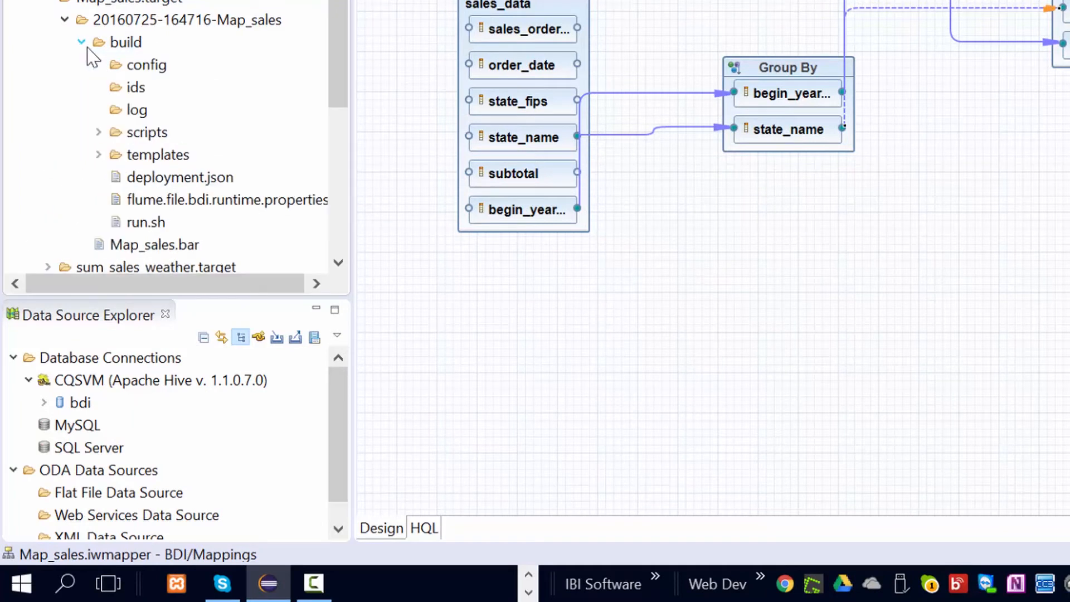
left_click(98, 133)
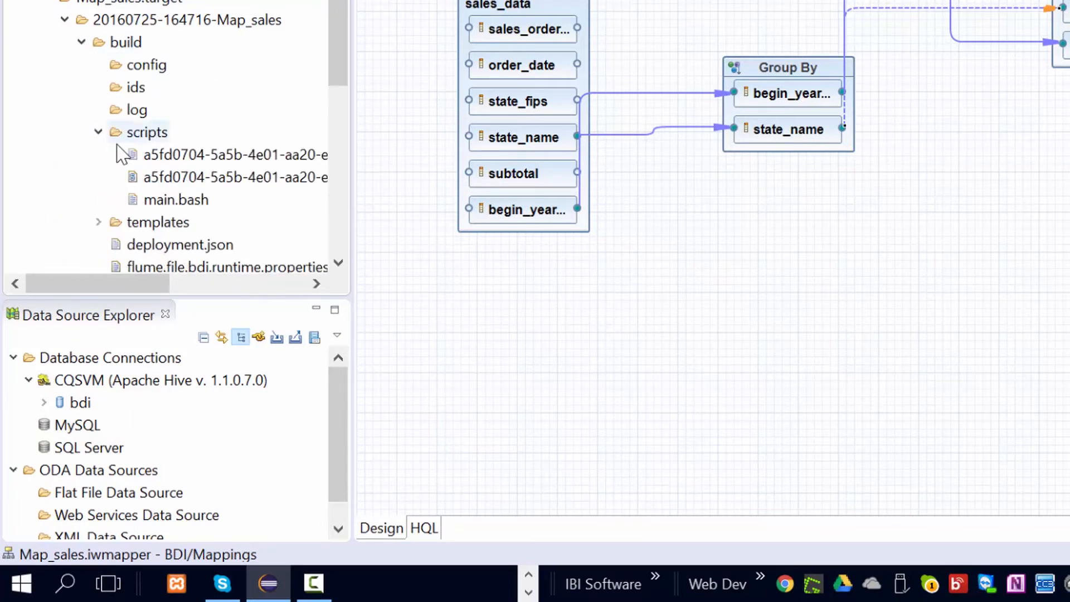
left_click(266, 178)
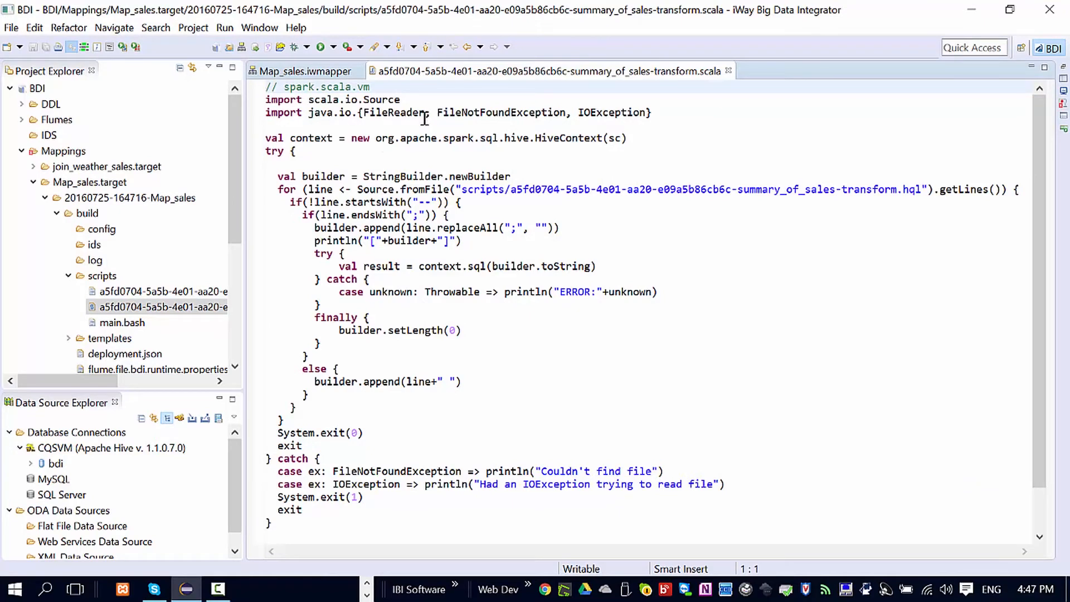
left_click(729, 71)
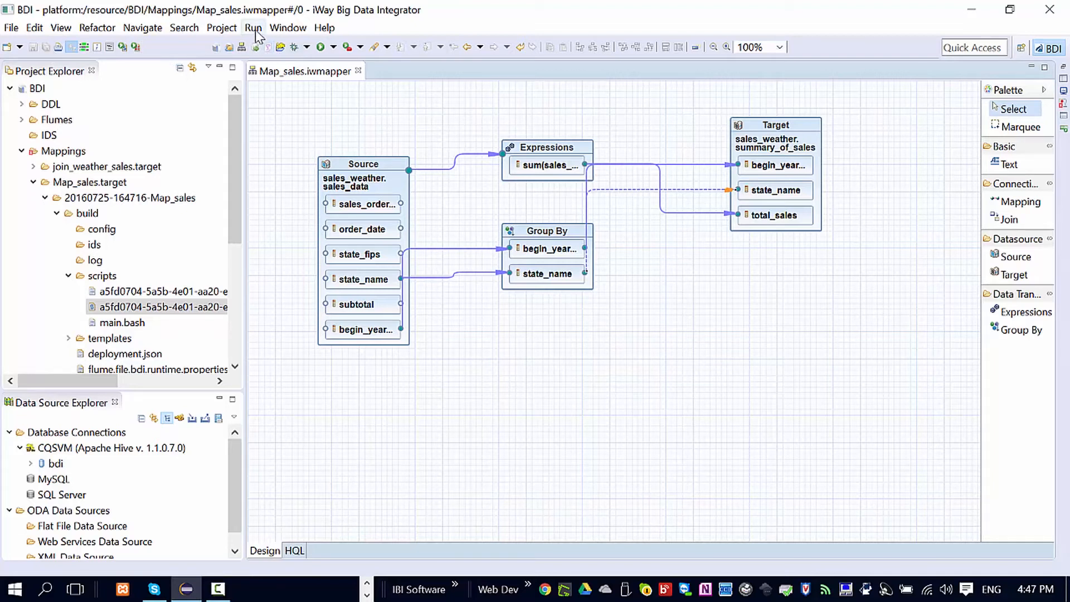
Step: Create a new iWay Big Data Integrator Build run configuration and enlarge the dialog to show all its settings
left_click(333, 47)
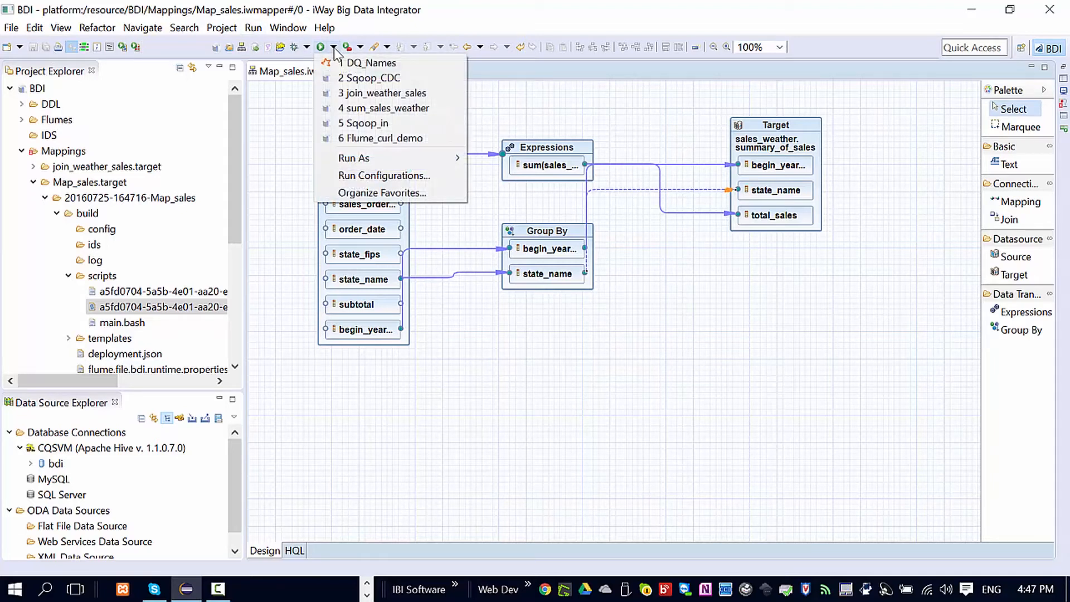
left_click(359, 175)
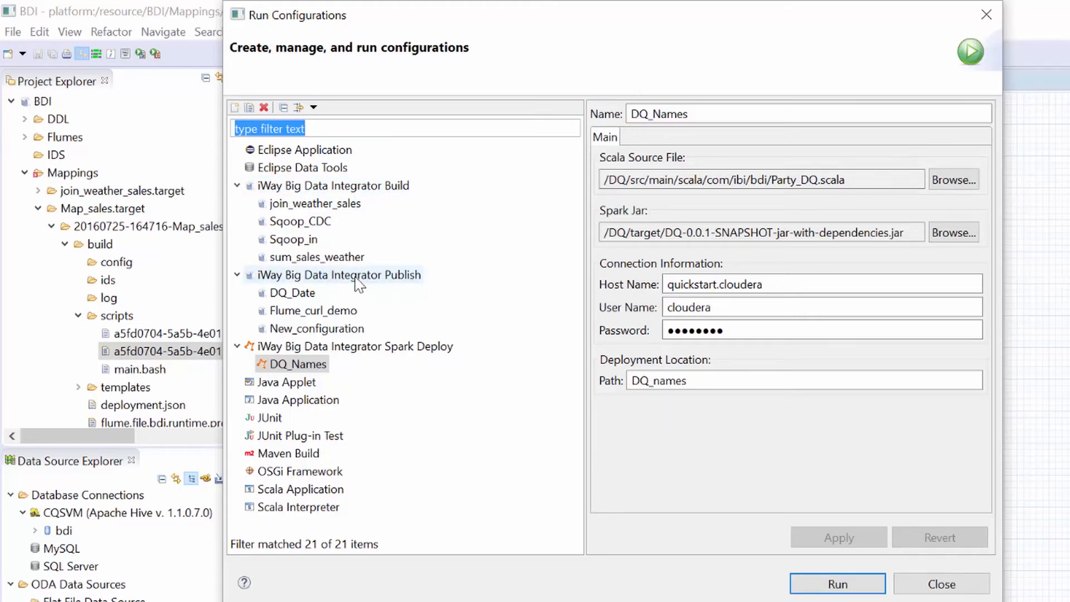
left_click(339, 191)
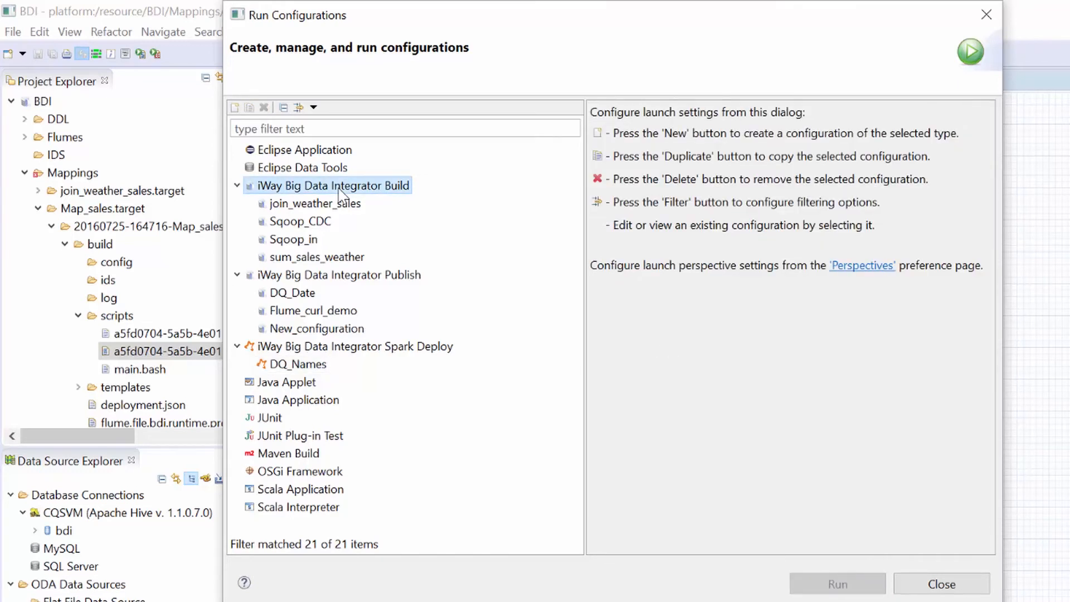
double_click(340, 191)
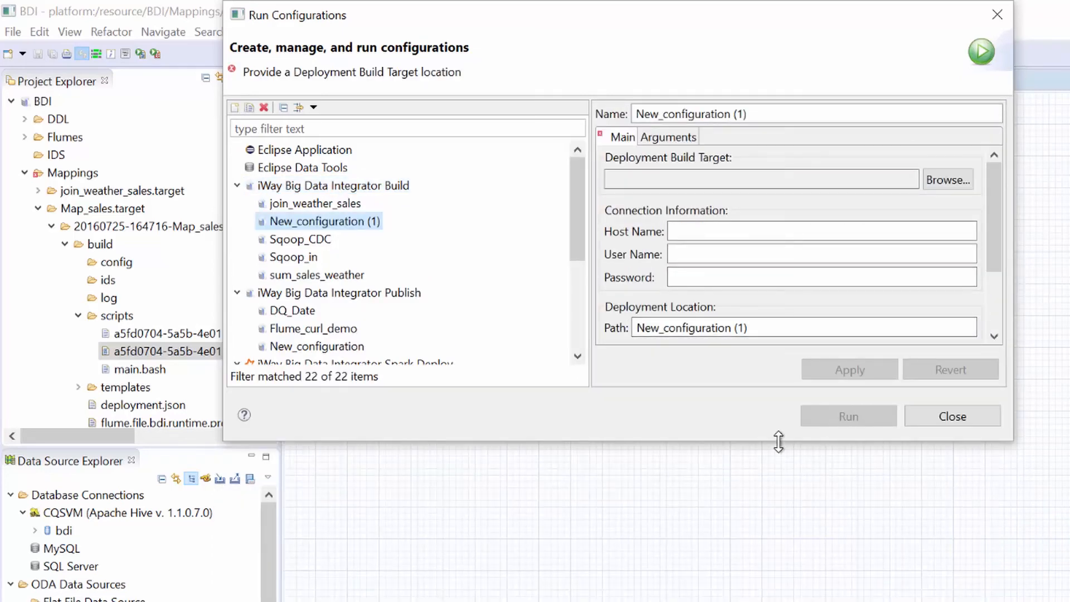
left_click_drag(779, 443, 761, 599)
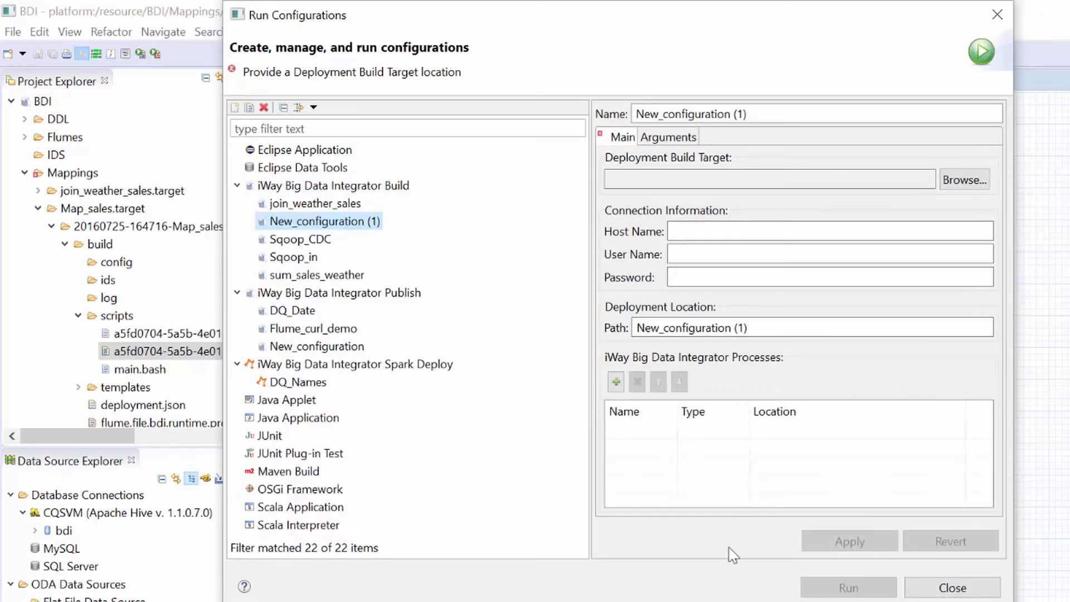
Step: Name the new run configuration Summary_sales
left_click(702, 110)
double_click(701, 110)
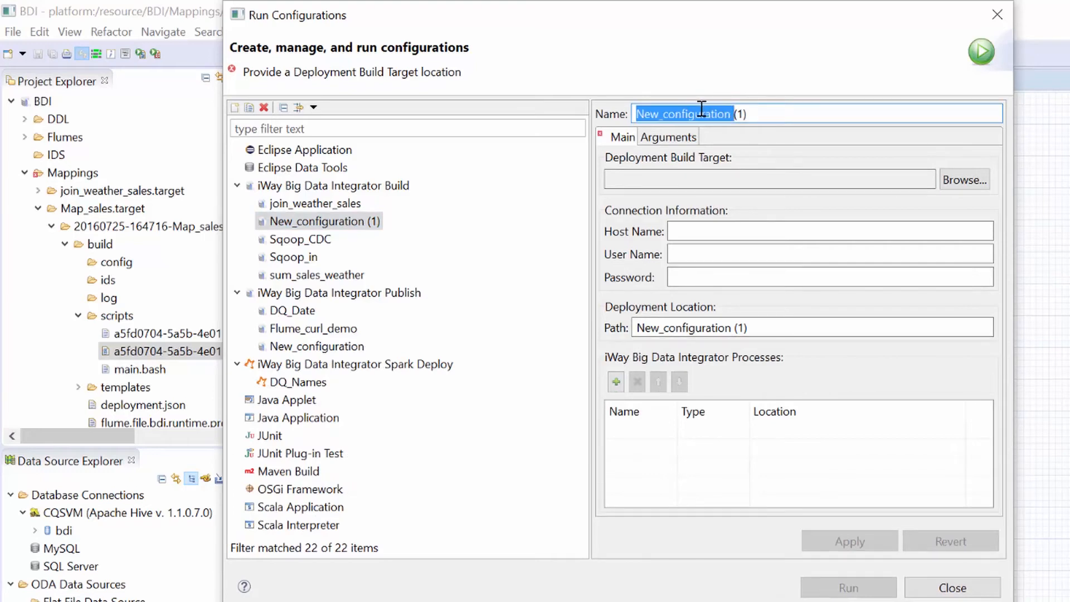
key("BackSpace")
key("Delete")
key("Delete")
key("Delete")
key("Delete")
type("Su")
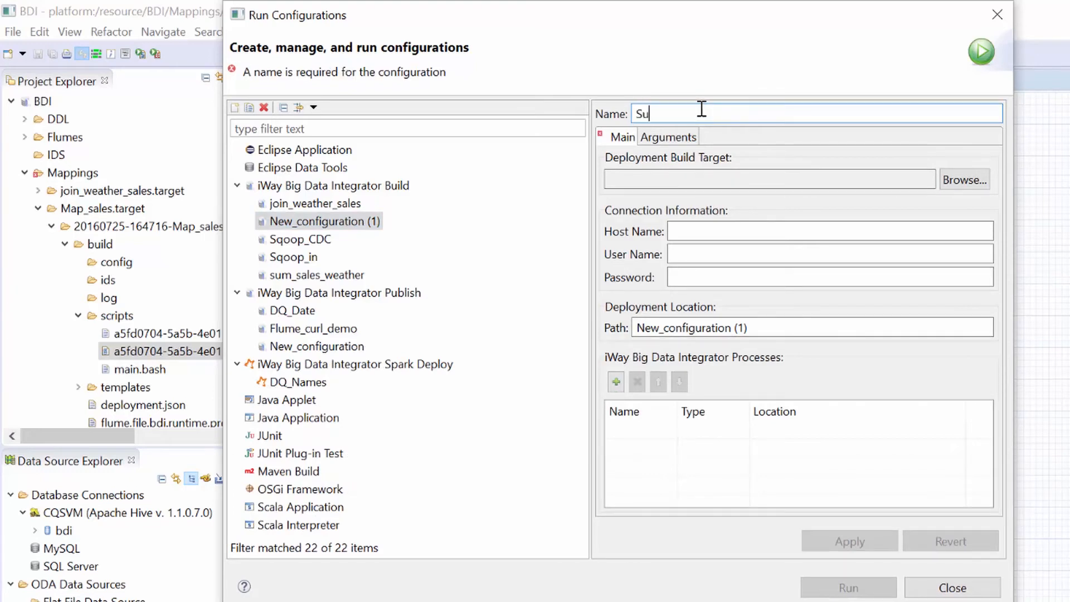
type("mmary_sales")
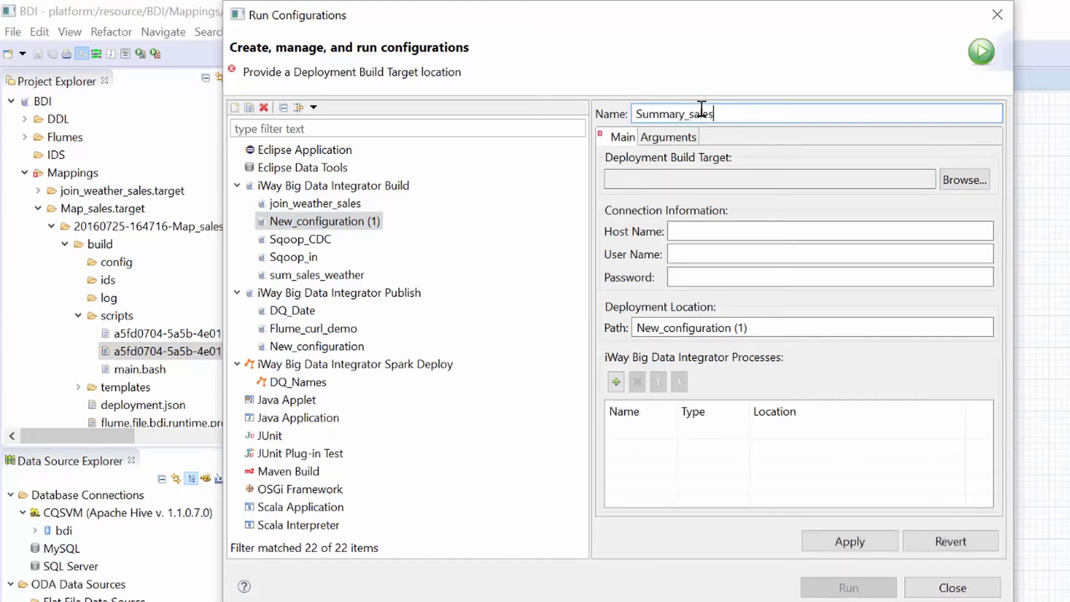
Step: Set the deployment build target to the Mappings folder of the BDI project
left_click(960, 180)
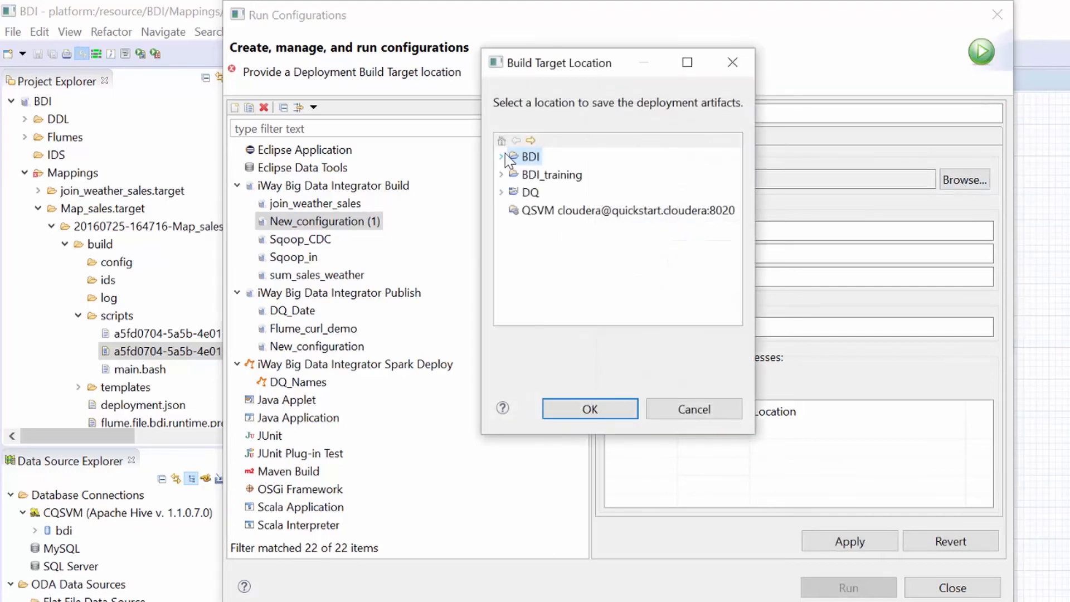
left_click(500, 156)
left_click(551, 229)
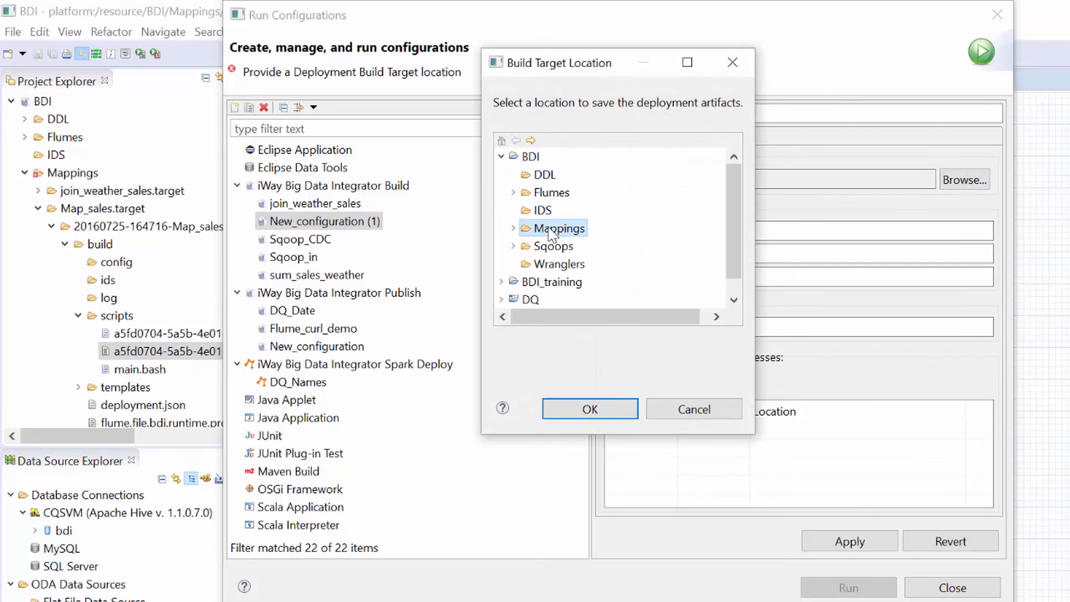
left_click(574, 410)
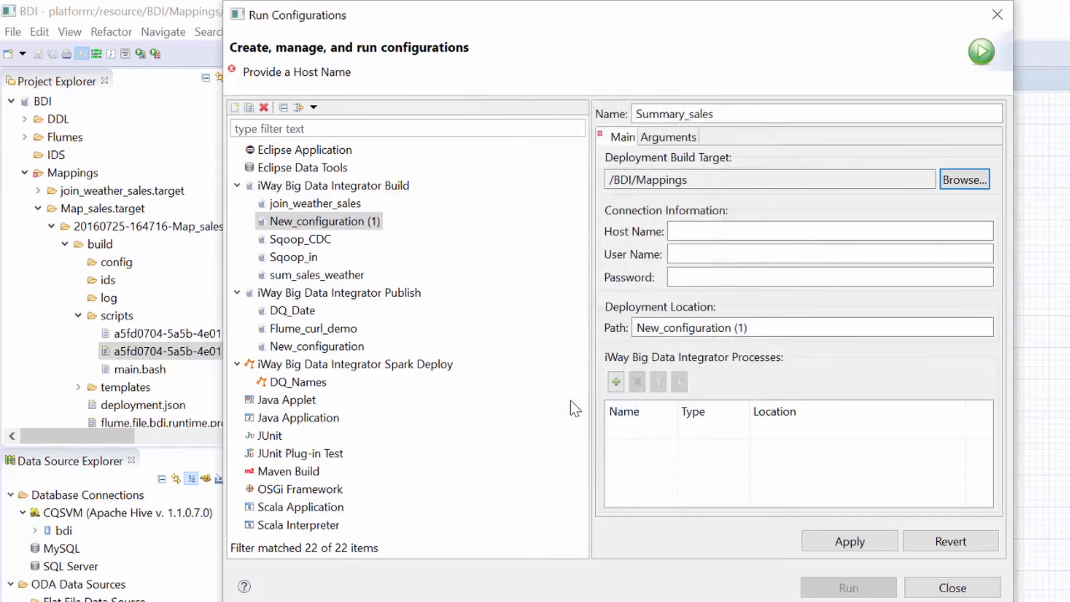
Step: Set the connection's host name to quickstart.cloudera
left_click(697, 229)
type("q")
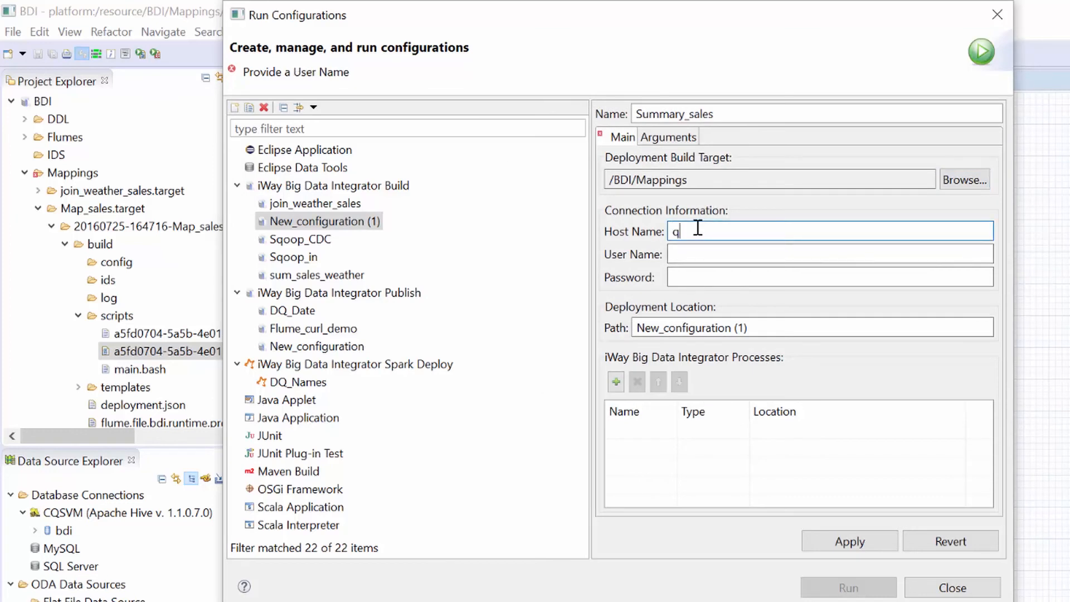
type("uikcs")
key("BackSpace")
key("BackSpace")
key("BackSpace")
type("ckstar")
type("t.start")
key("BackSpace")
key("BackSpace")
key("BackSpace")
type("loud")
Step: Set the connection's user name to cloudera and enter the account password
left_click(681, 256)
type("cl")
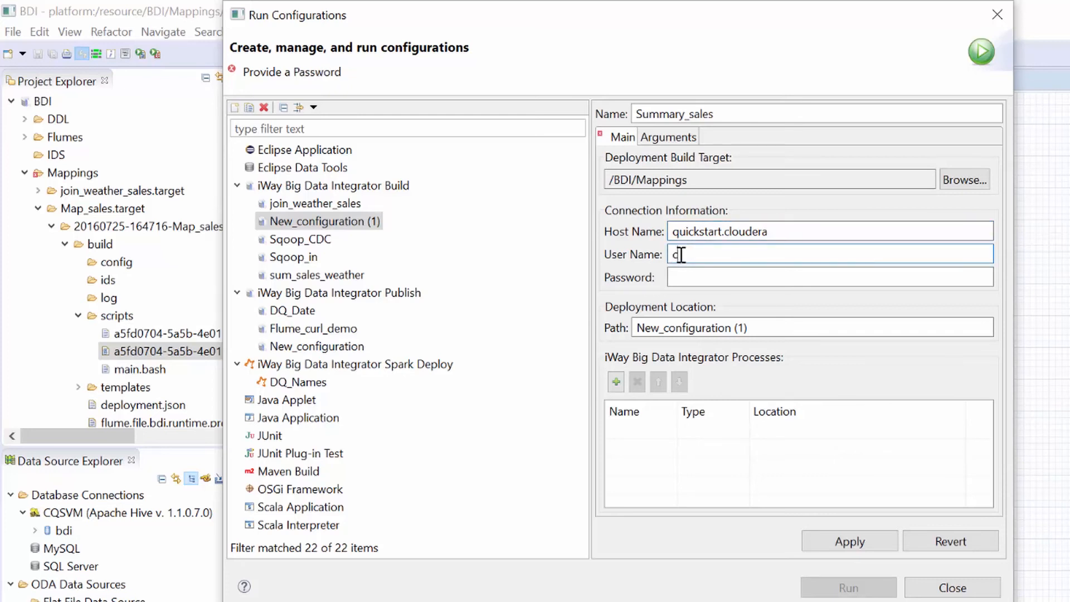
type("oudera")
left_click(712, 276)
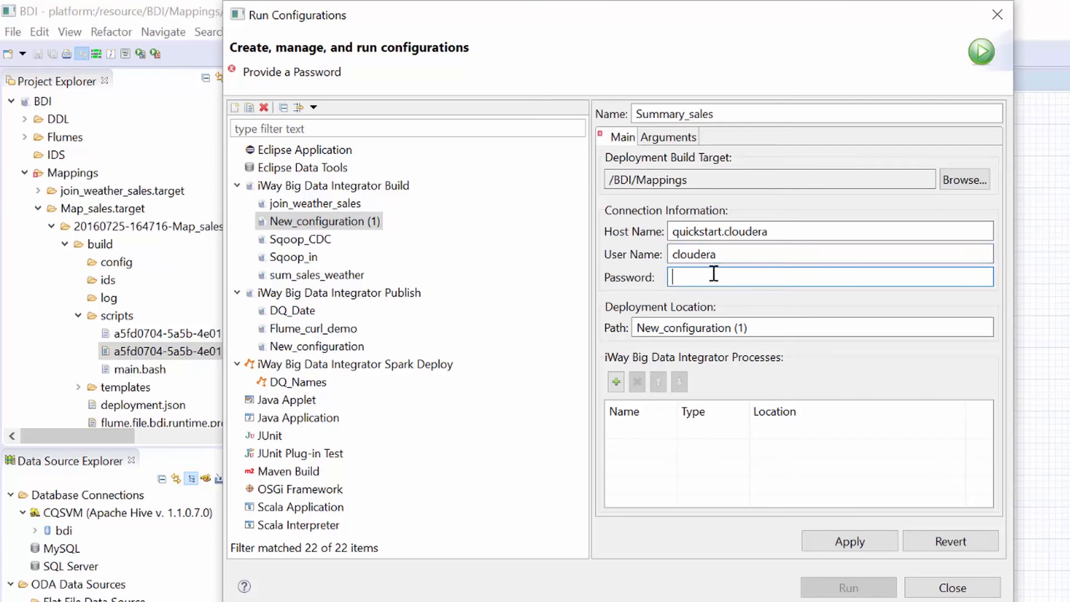
type("cloudera")
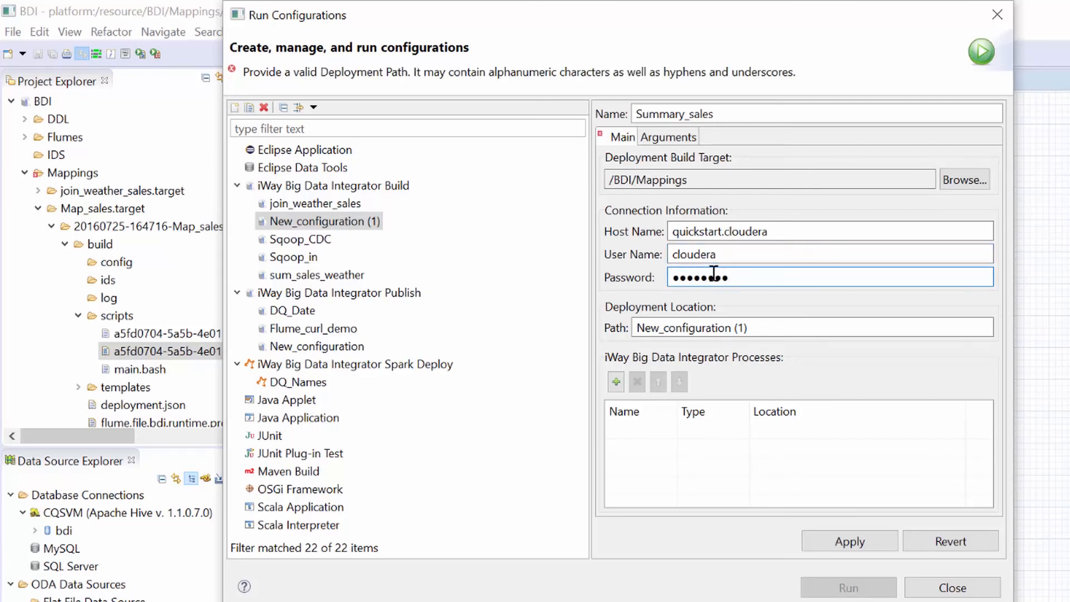
Step: Set the deployment location path to Summary_sales
left_click_drag(748, 327, 586, 317)
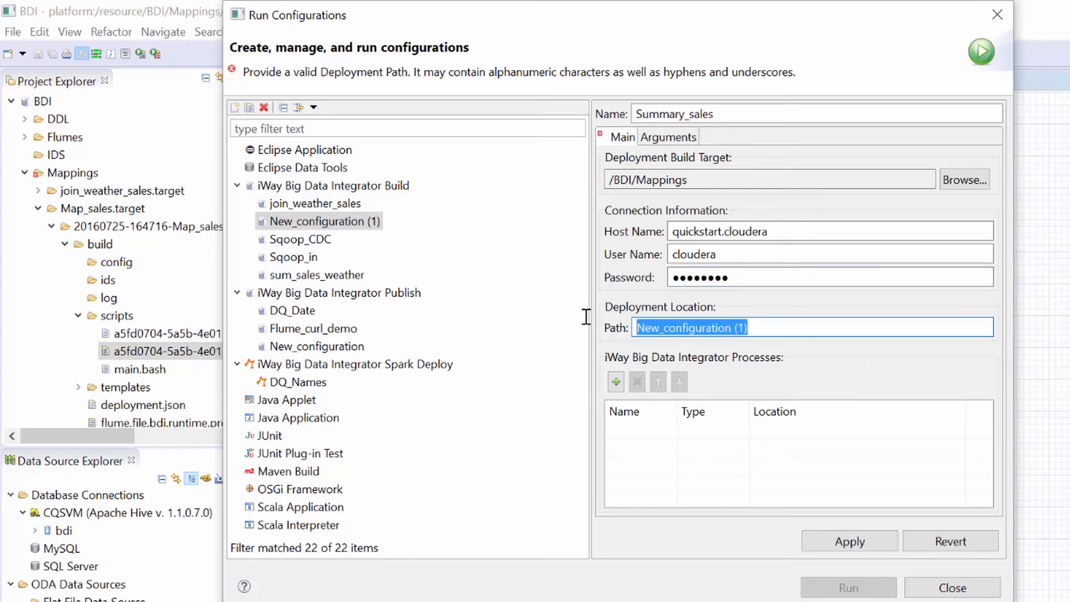
type("Summary")
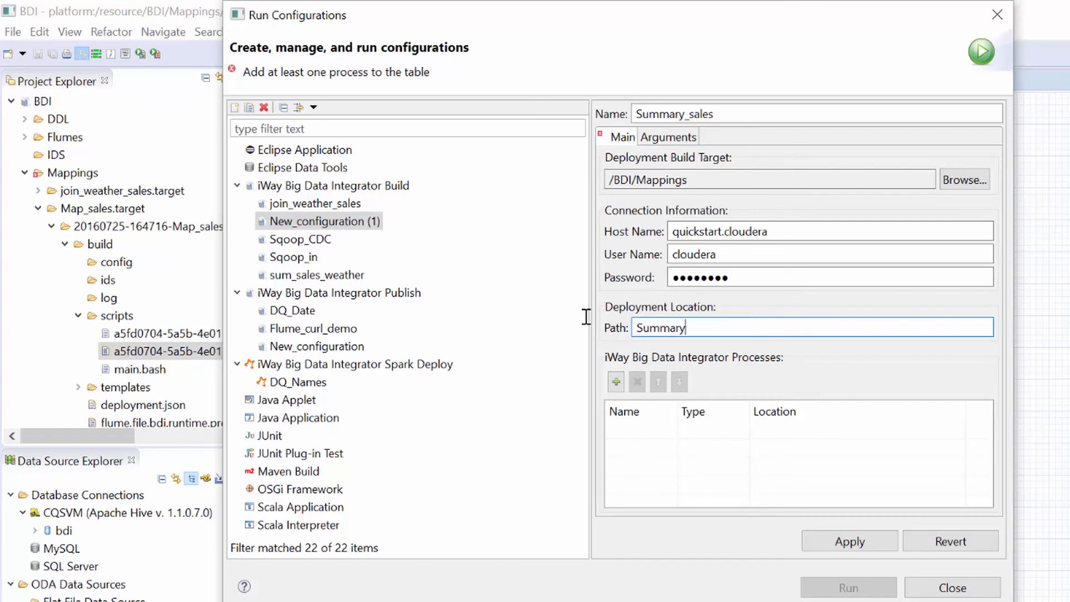
type("_sales")
double_click(695, 253)
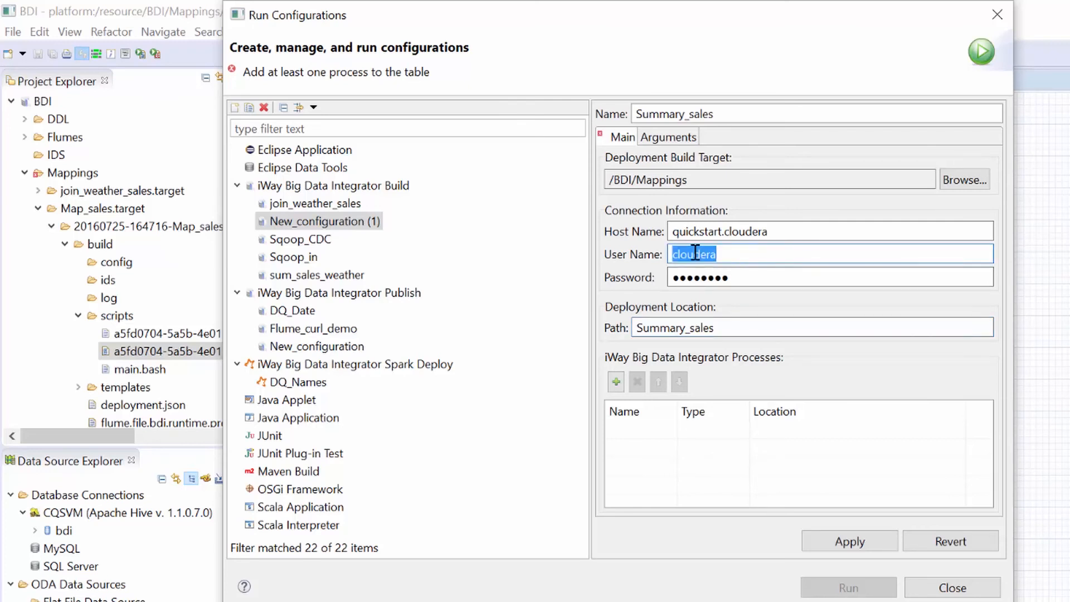
Step: Add Map_sales.iwmapper from the BDI Mappings folder to the deployment's processes
left_click(616, 382)
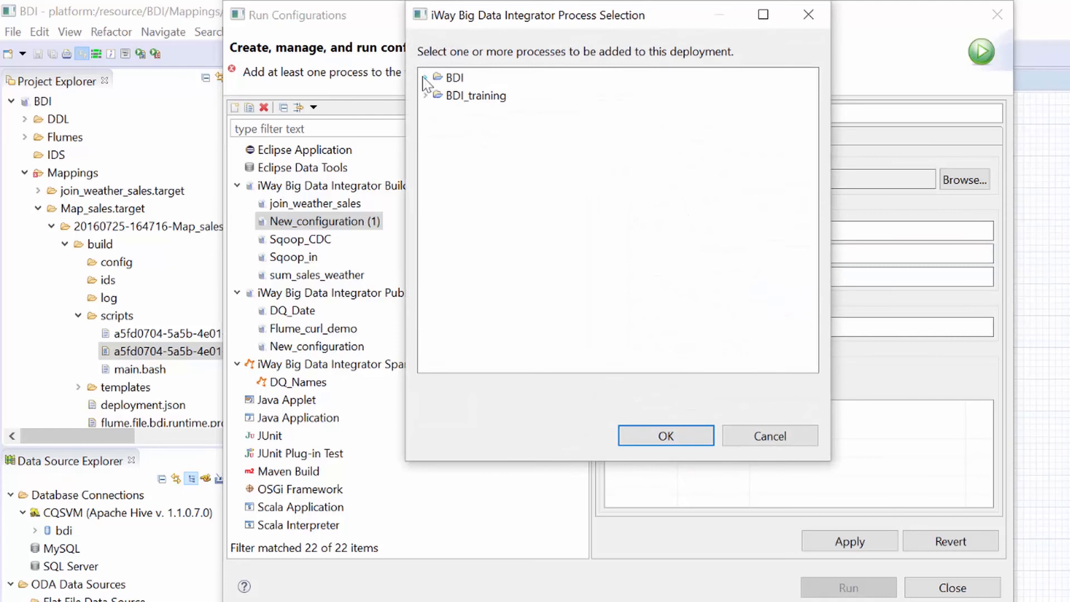
left_click(424, 78)
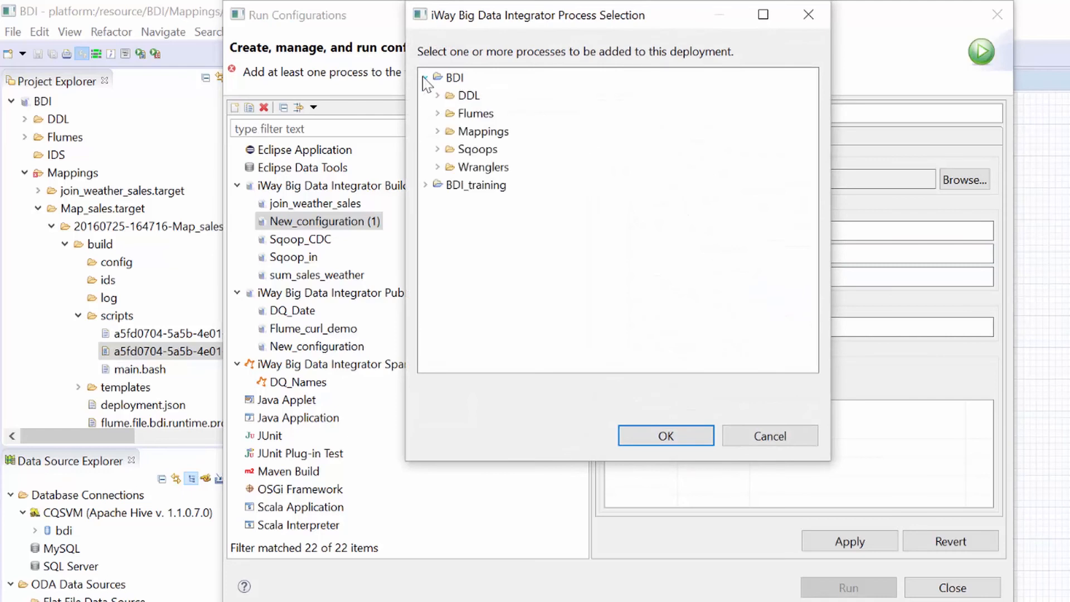
left_click(437, 132)
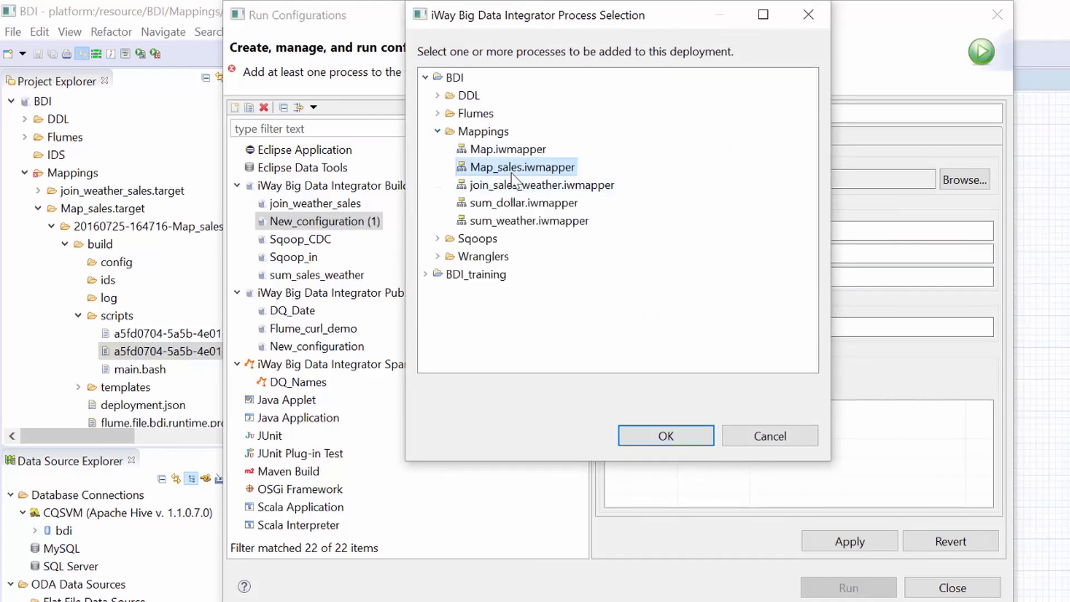
left_click(665, 436)
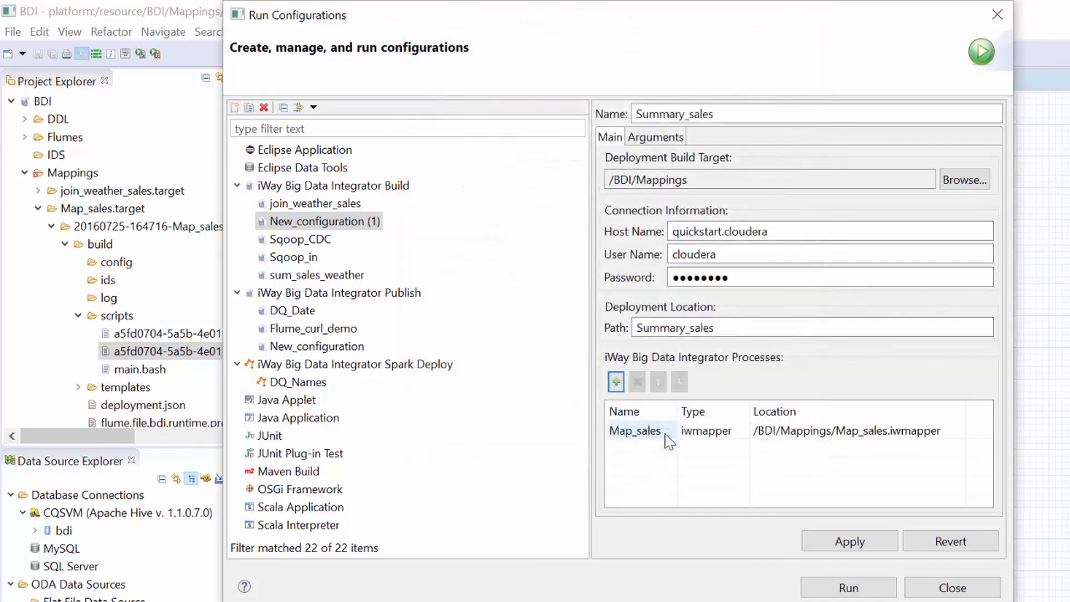
Step: Add Sqoop_CDC.sqoop from the BDI Sqoops folder as a second process in the deployment
left_click(616, 382)
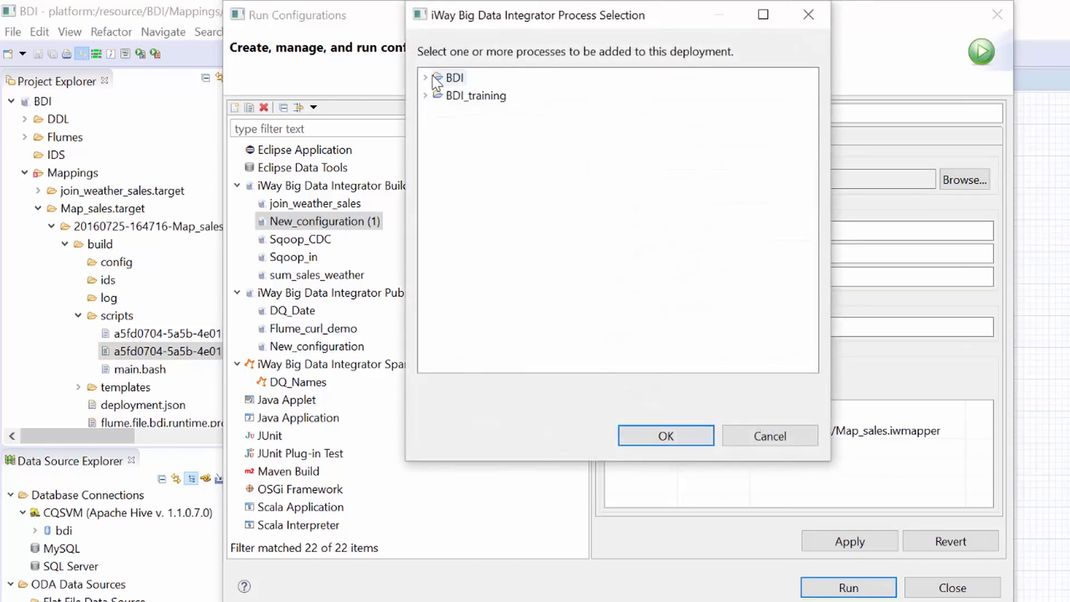
left_click(425, 78)
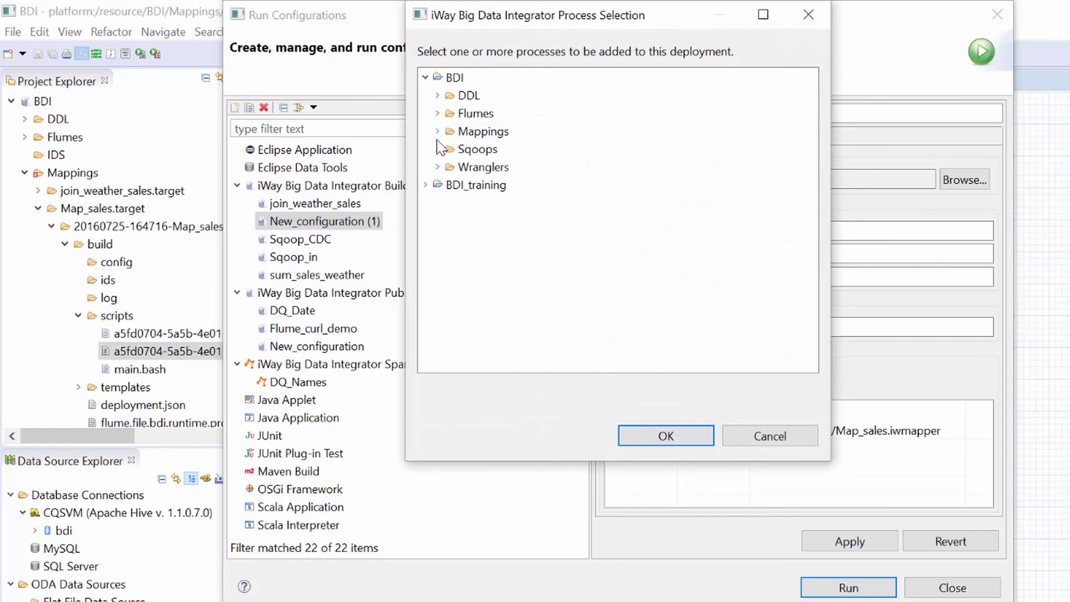
left_click(437, 150)
left_click(503, 167)
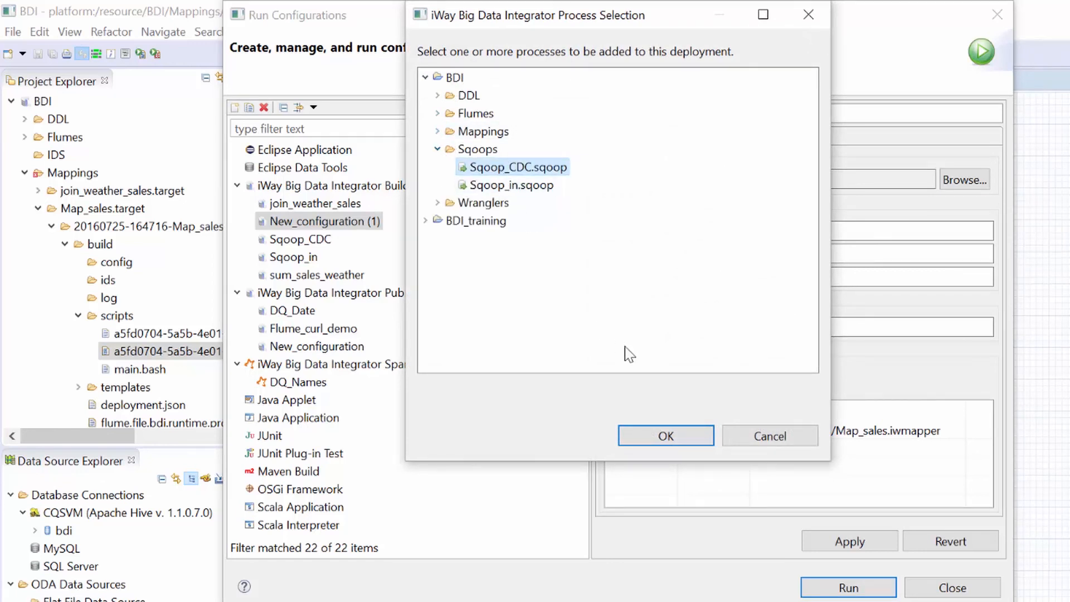
left_click(646, 436)
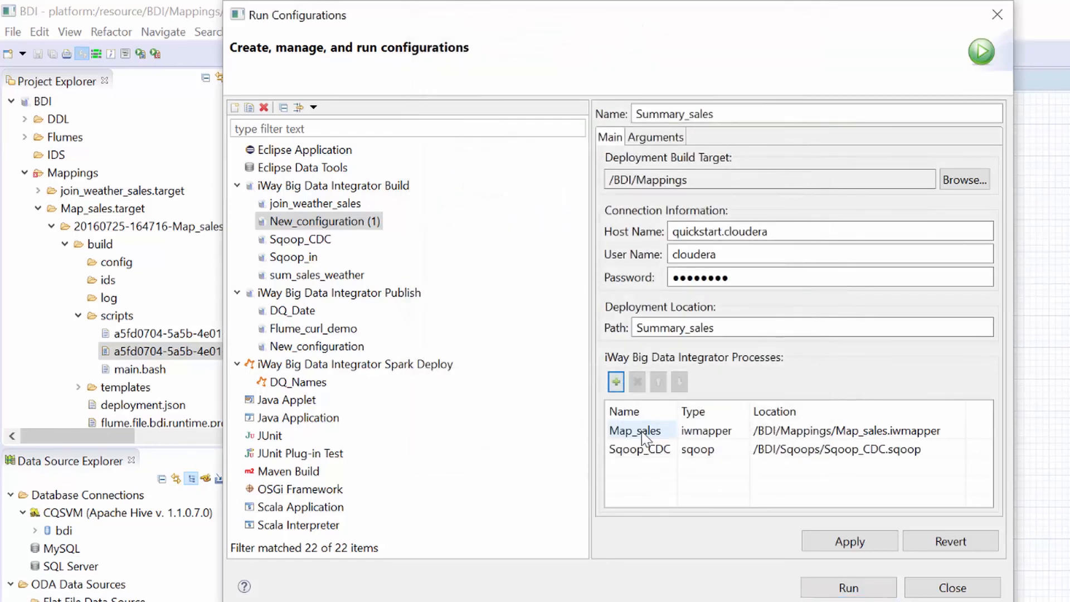
Step: Move the Sqoop_CDC process above Map_sales, and remove Sqoop_CDC from the process list
left_click(649, 449)
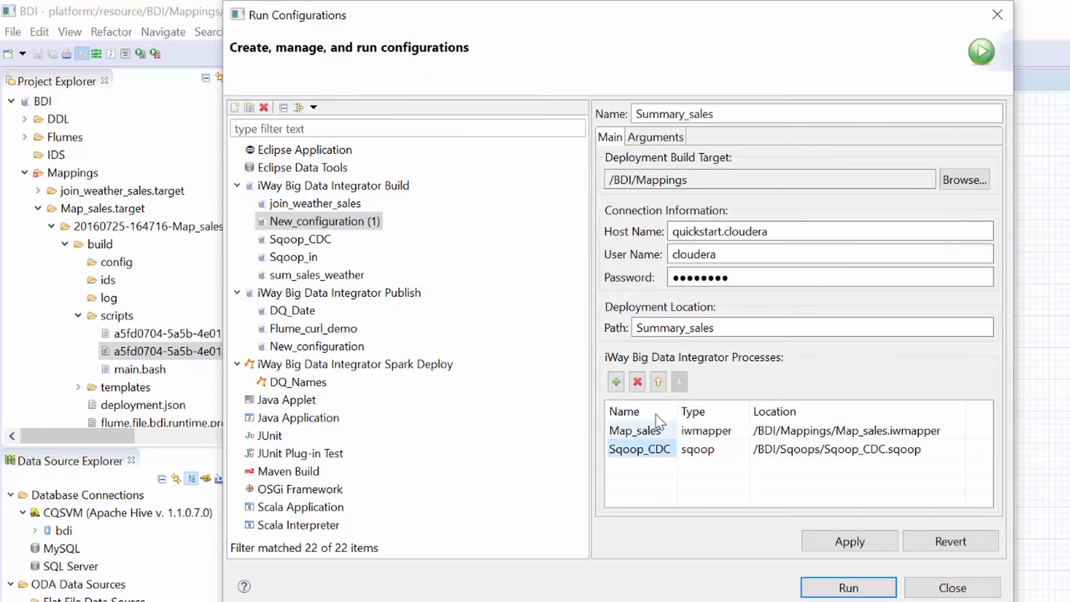
left_click(658, 382)
left_click(650, 449)
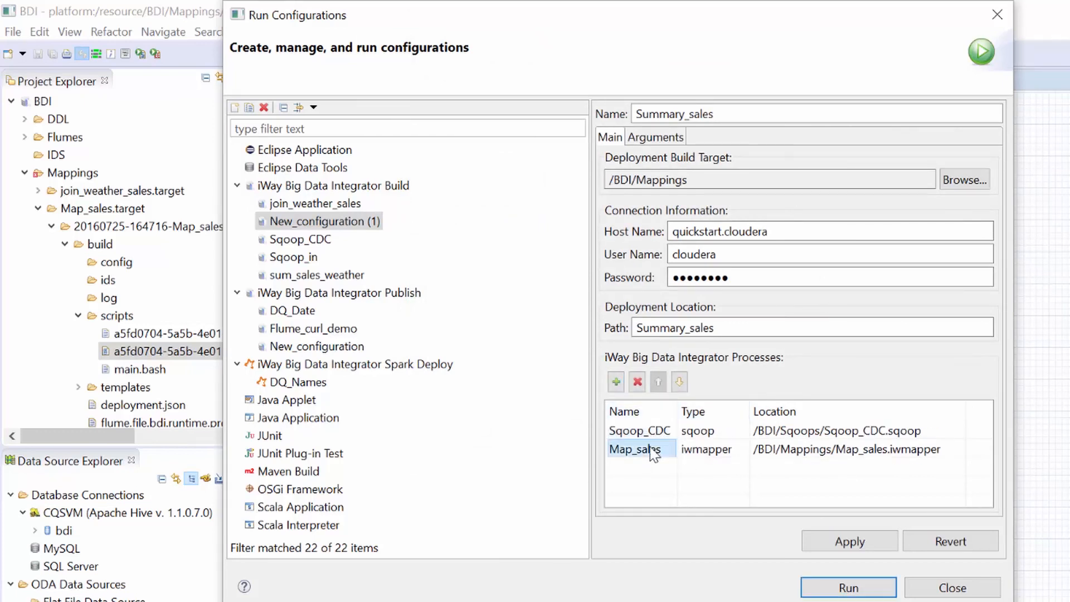
left_click(651, 432)
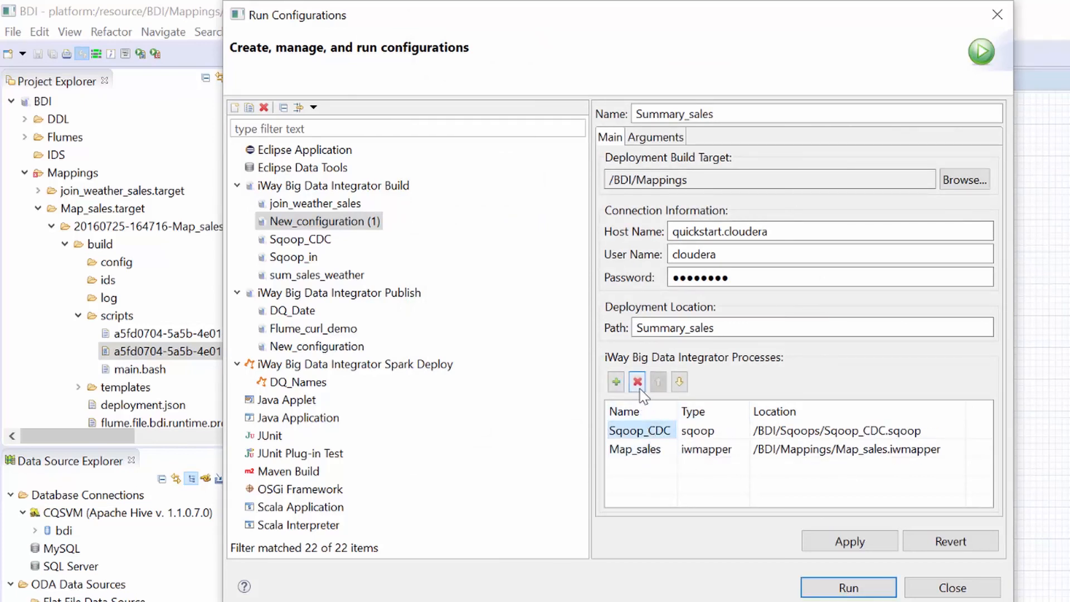
left_click(638, 383)
Step: Save the Summary_sales run configuration, check its process list, and run it
left_click(850, 541)
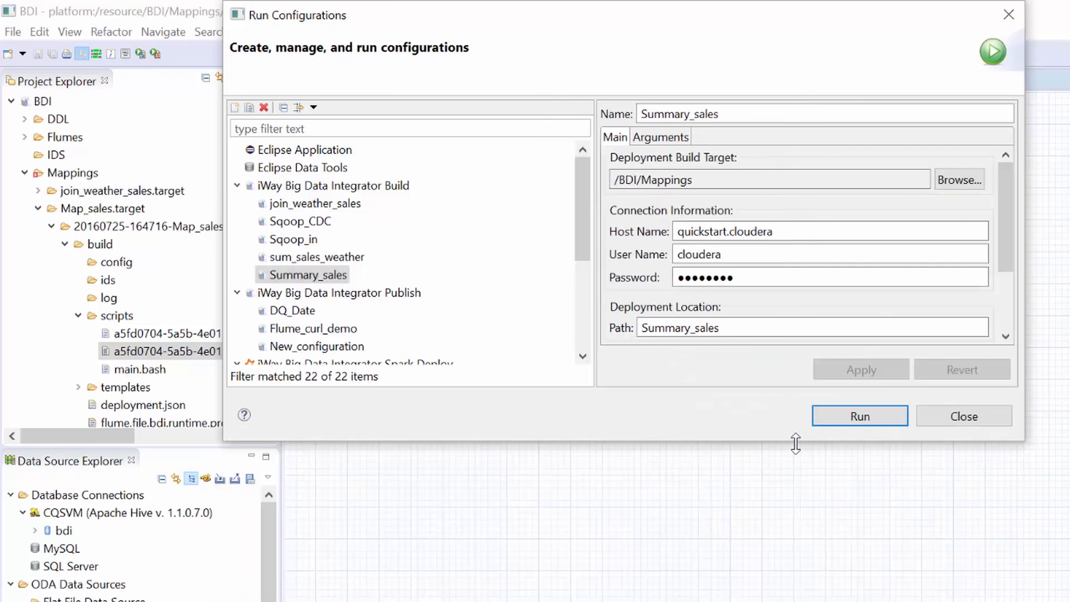
left_click_drag(795, 444, 795, 561)
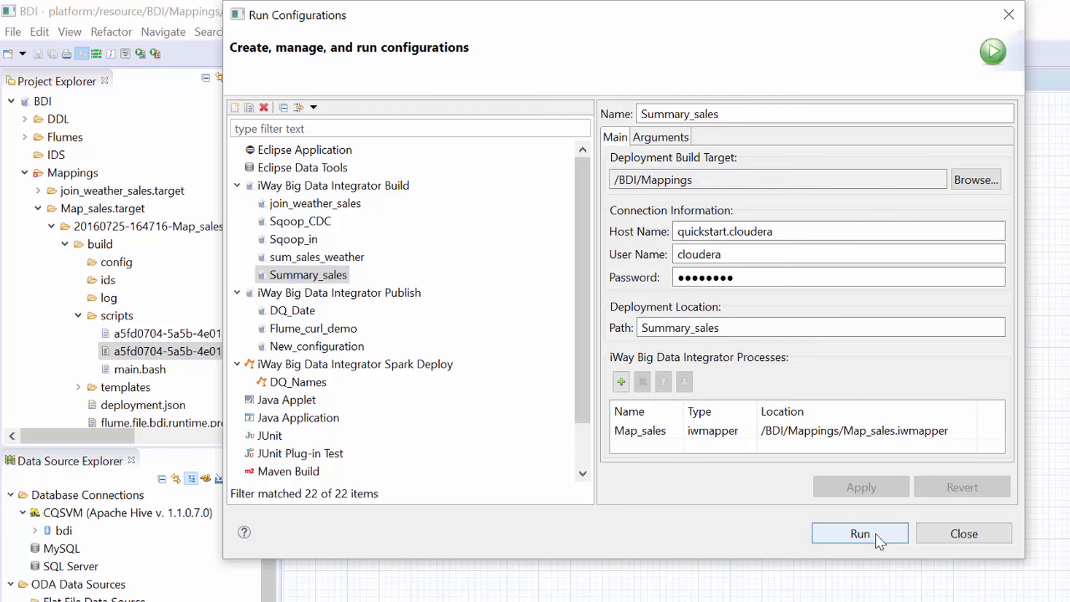
left_click(859, 533)
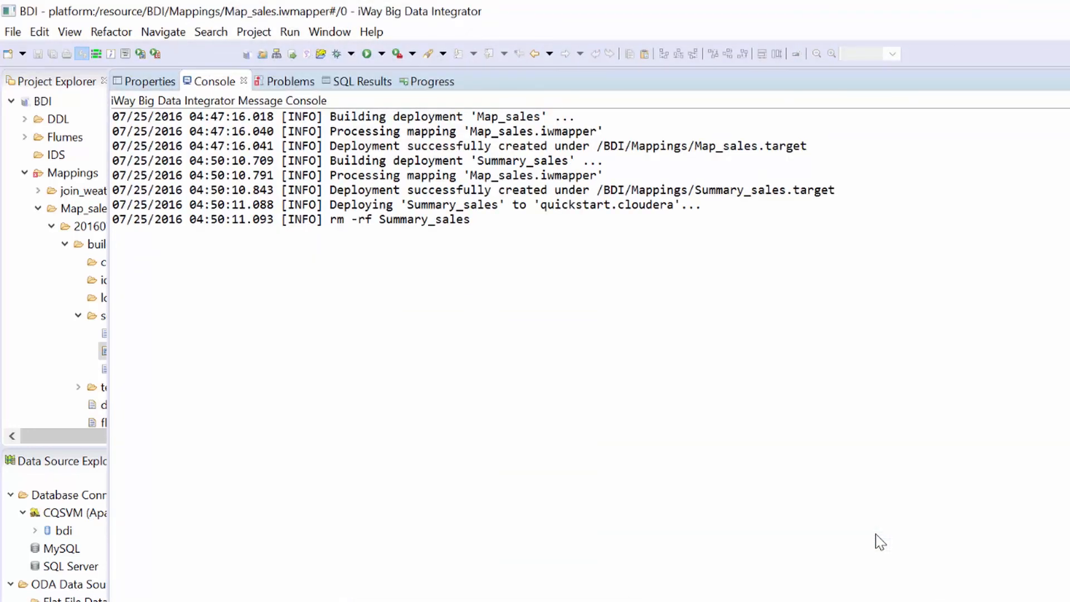